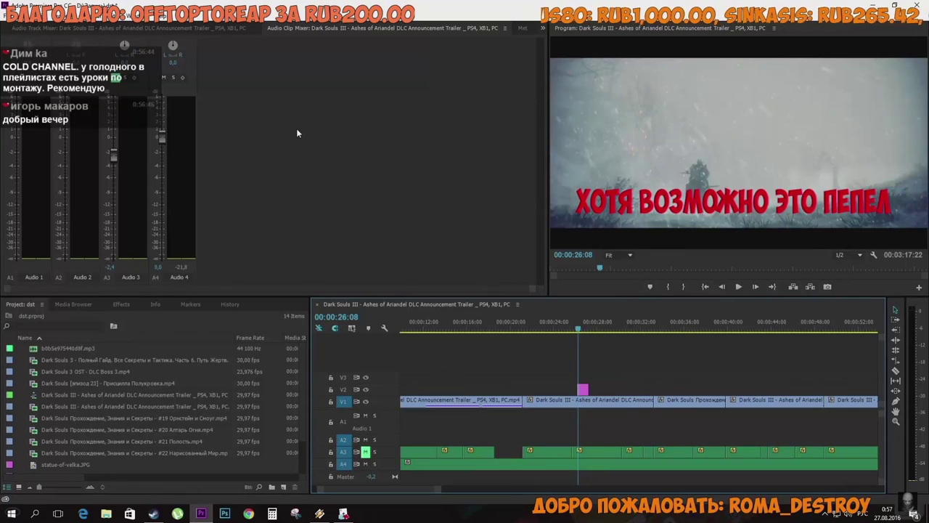
- Open Export Settings for the Dark Souls III trailer sequence with Ctrl+M
key("ctrl+m")
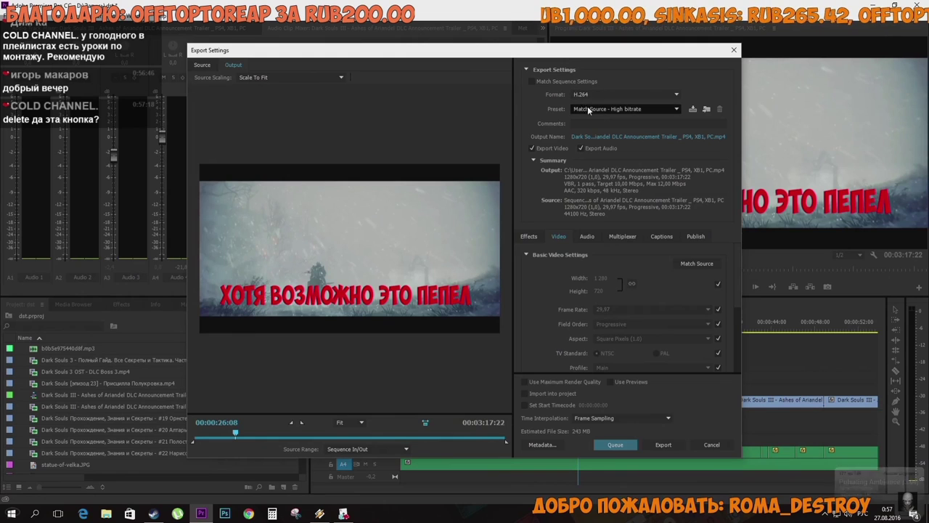
left_click(611, 94)
left_click(613, 94)
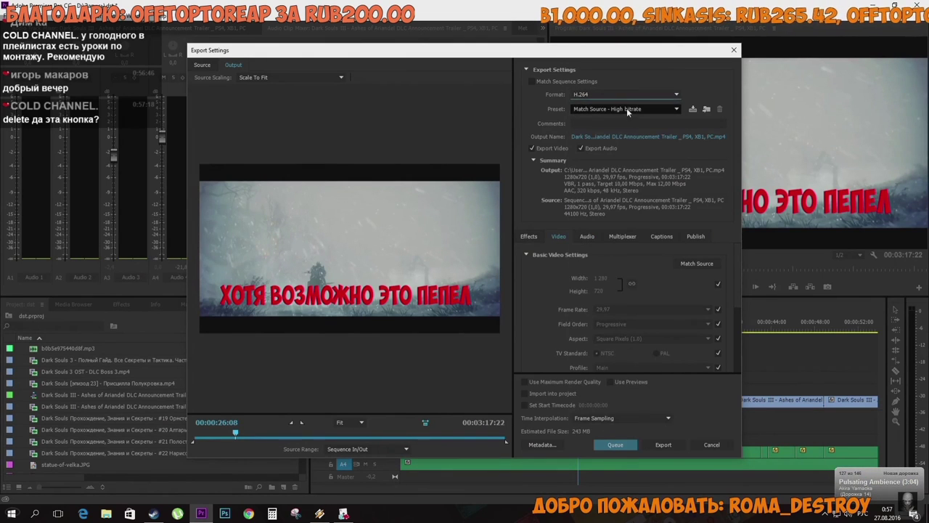
left_click(628, 108)
left_click(674, 111)
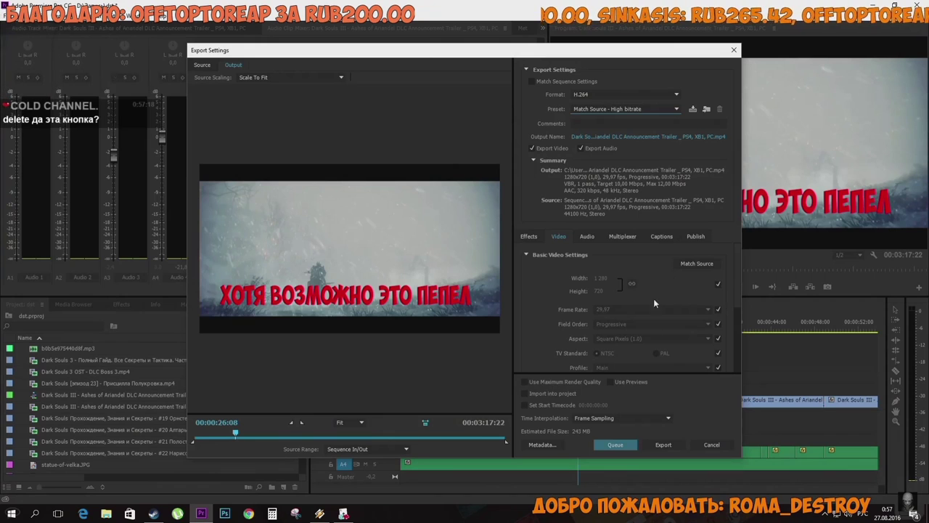
scroll(735, 285, "down", 2)
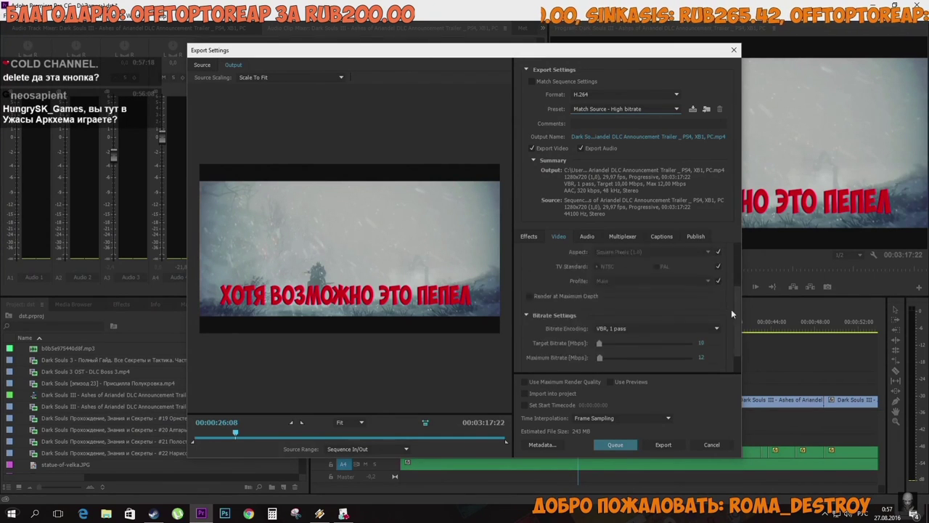
scroll(731, 275, "up", 2)
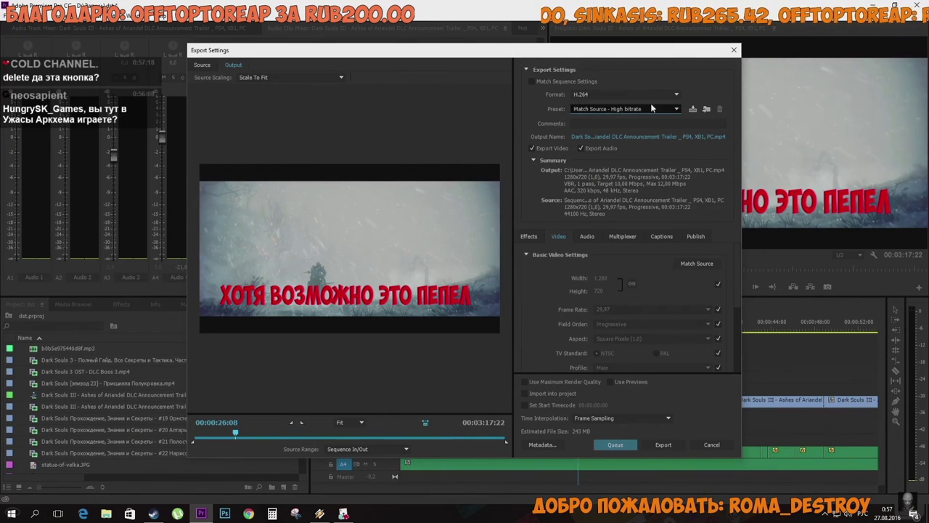
- Close and reopen Export Settings, then show the Format dropdown list
left_click(733, 54)
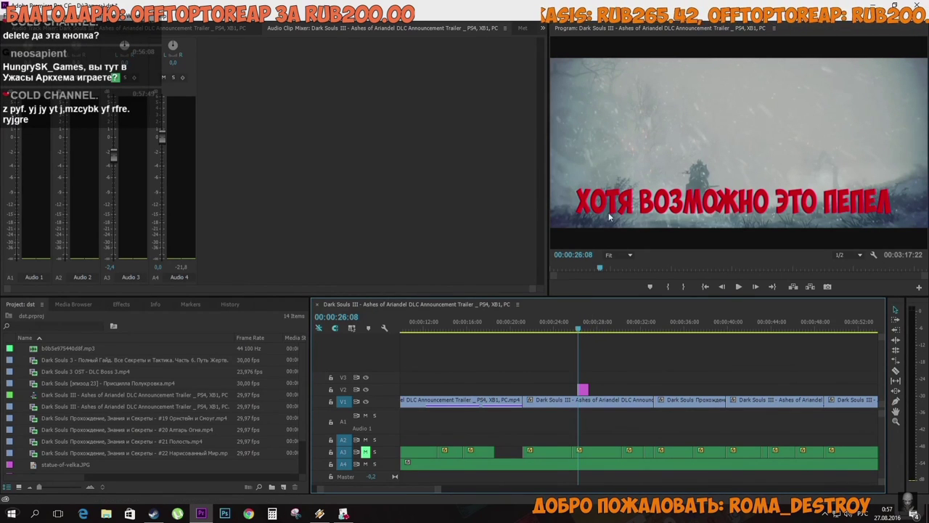
key("ctrl+m")
left_click(624, 94)
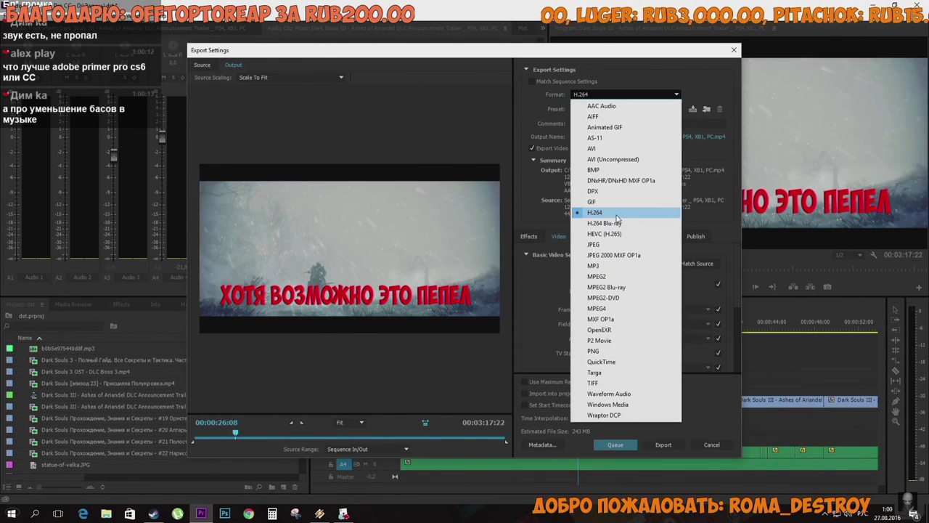
- Keep H.264 as the export format with the Match Source - High bitrate preset
left_click(613, 215)
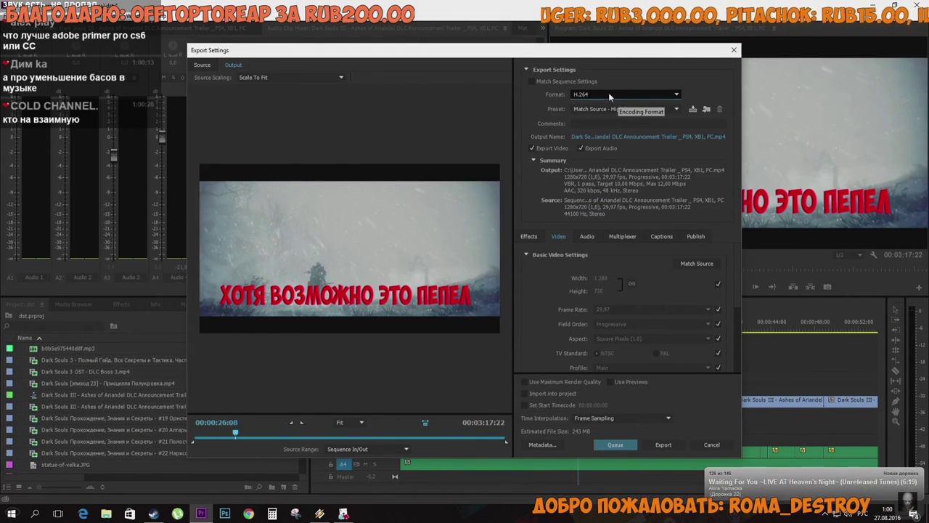
left_click(609, 93)
left_click(608, 93)
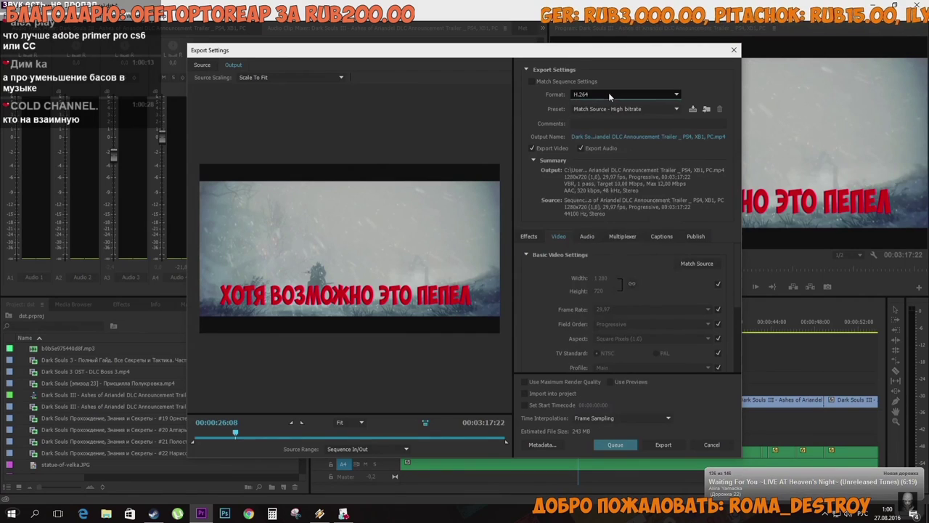
left_click(608, 93)
left_click(613, 93)
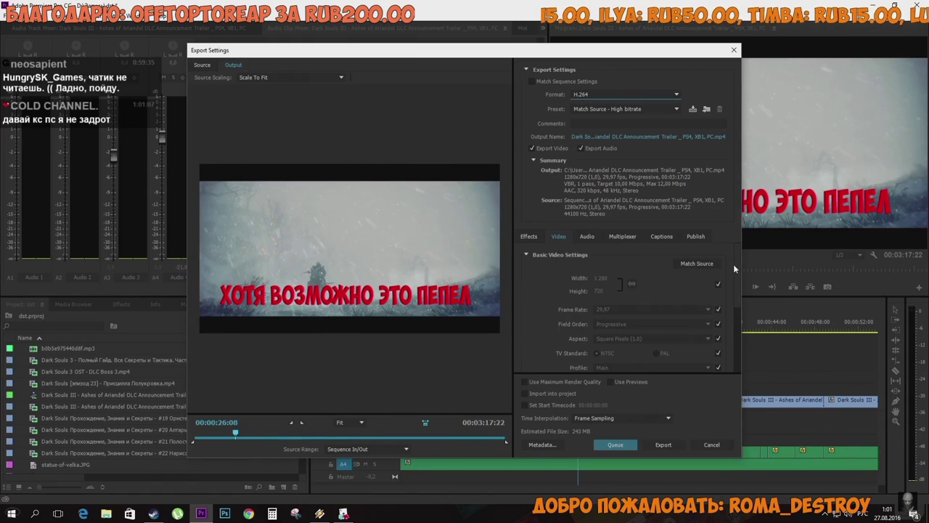
scroll(734, 276, "down", 1)
scroll(734, 277, "up", 1)
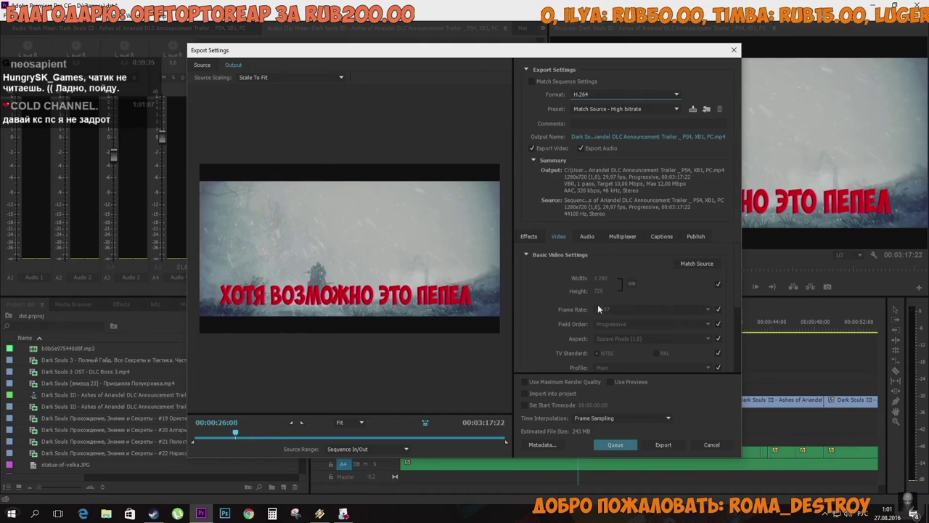
- Toggle the frame-size match-source checkbox off and on, keeping 1280x720
left_click(715, 285)
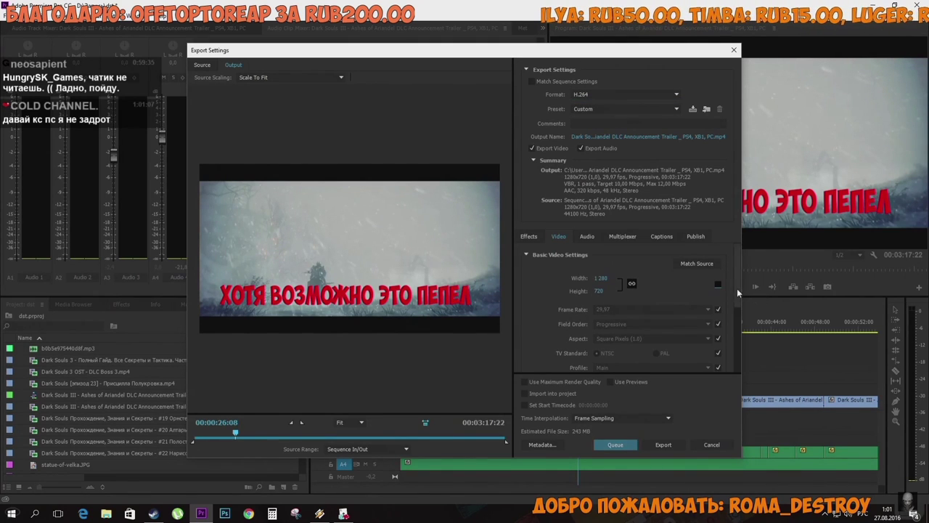
left_click(718, 285)
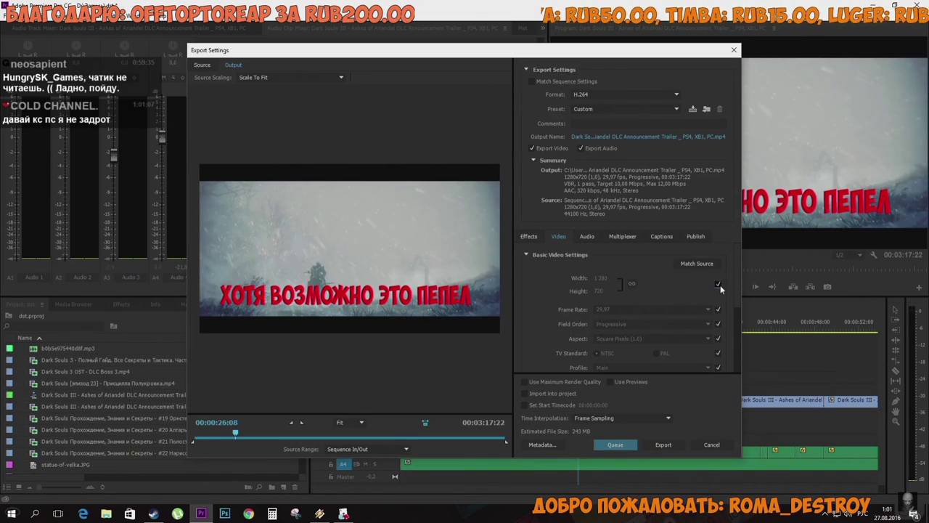
left_click(718, 285)
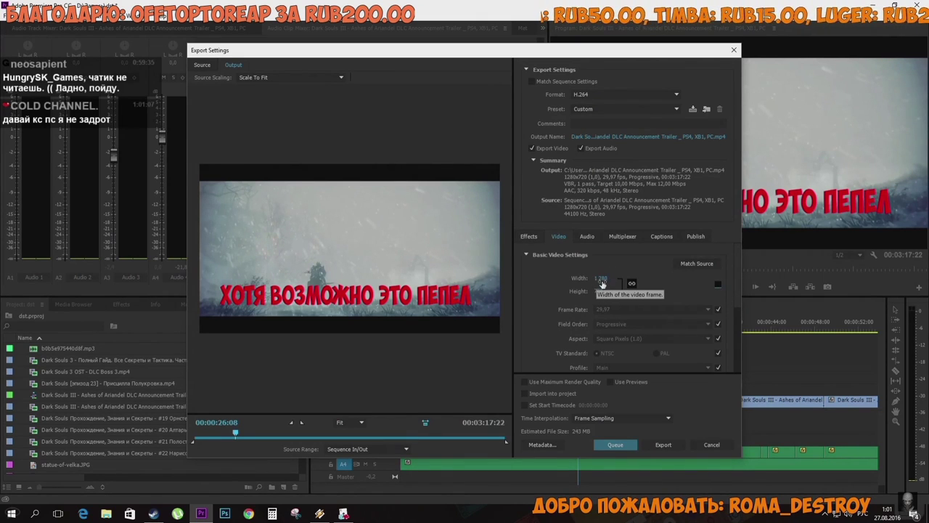
left_click(718, 286)
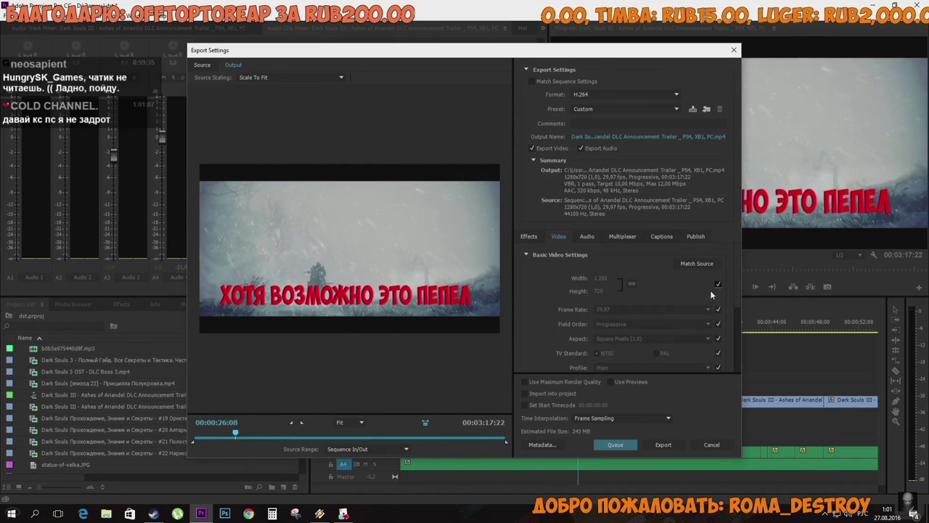
- Scroll through Basic Video Settings, reviewing the 10 Mbps target and 12 Mbps maximum bitrate
scroll(738, 275, "down", 1)
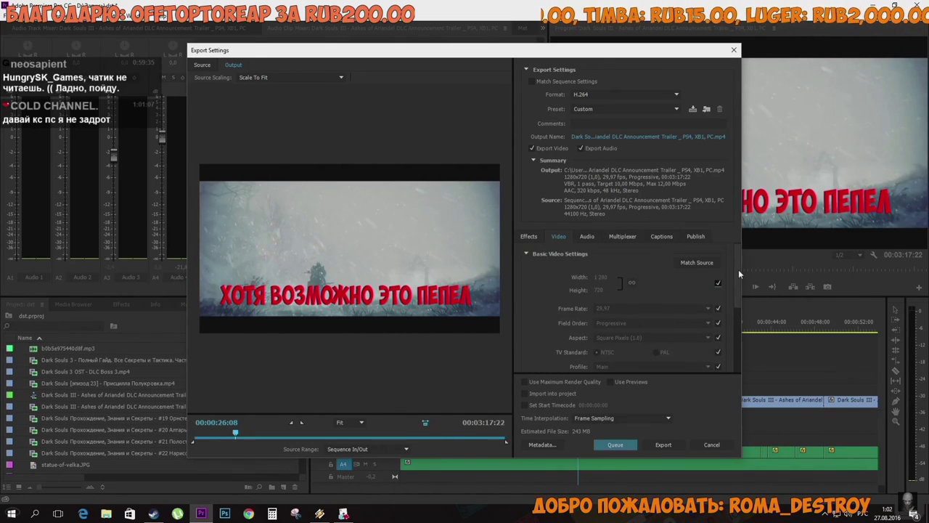
left_click_drag(738, 269, 738, 267)
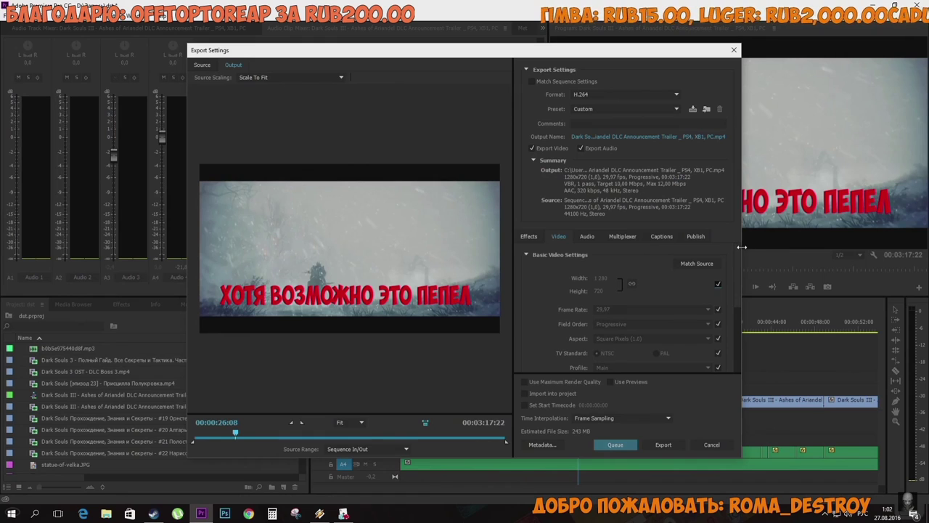
mouse_move(738, 251)
left_mouse_down()
mouse_move(734, 274)
mouse_move(738, 267)
left_mouse_up()
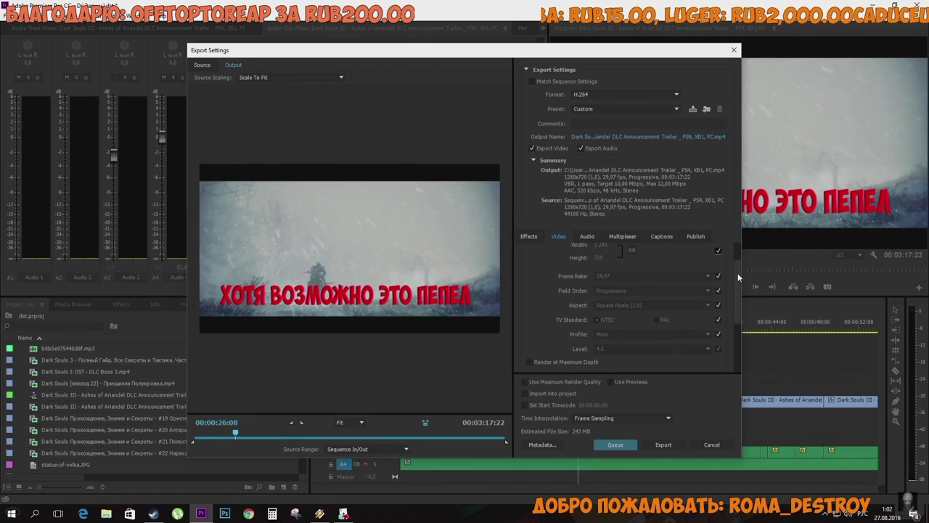
left_click_drag(738, 273, 739, 257)
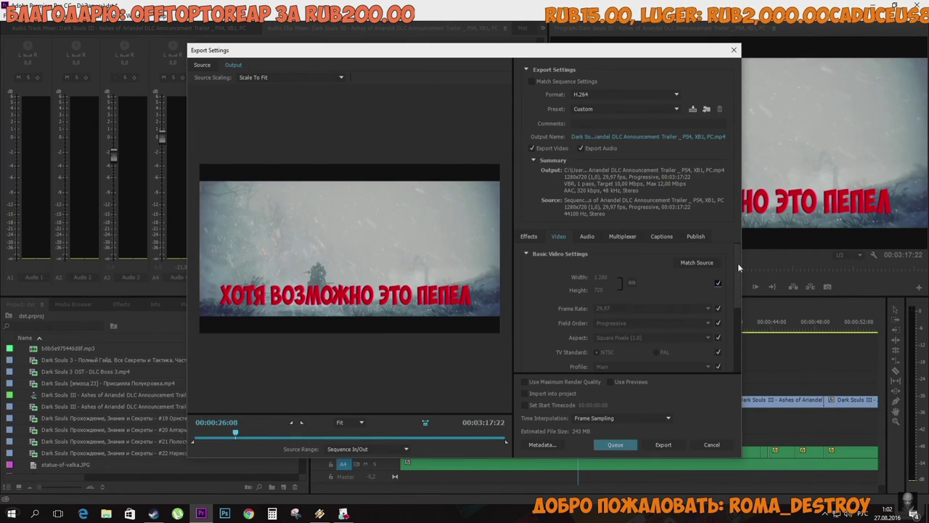
mouse_move(740, 262)
left_mouse_down()
mouse_move(730, 326)
mouse_move(740, 260)
left_mouse_up()
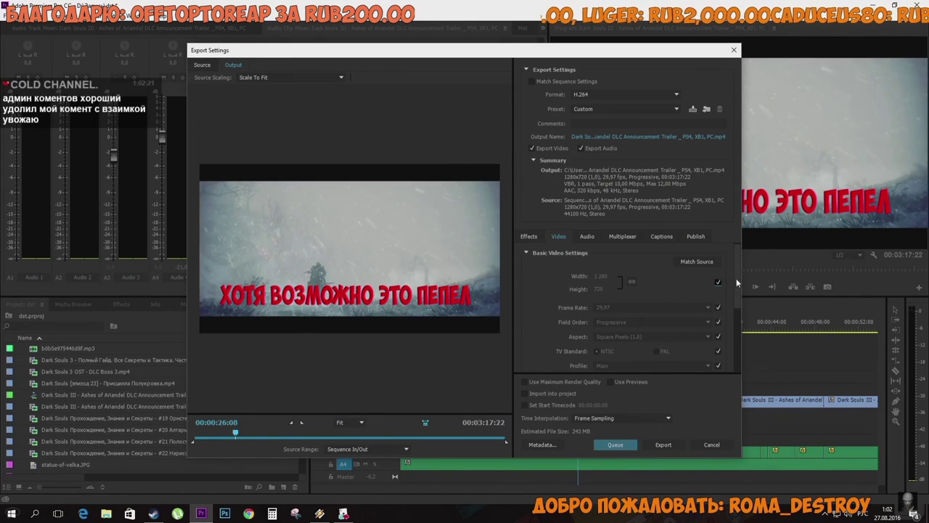
left_click_drag(736, 278, 735, 287)
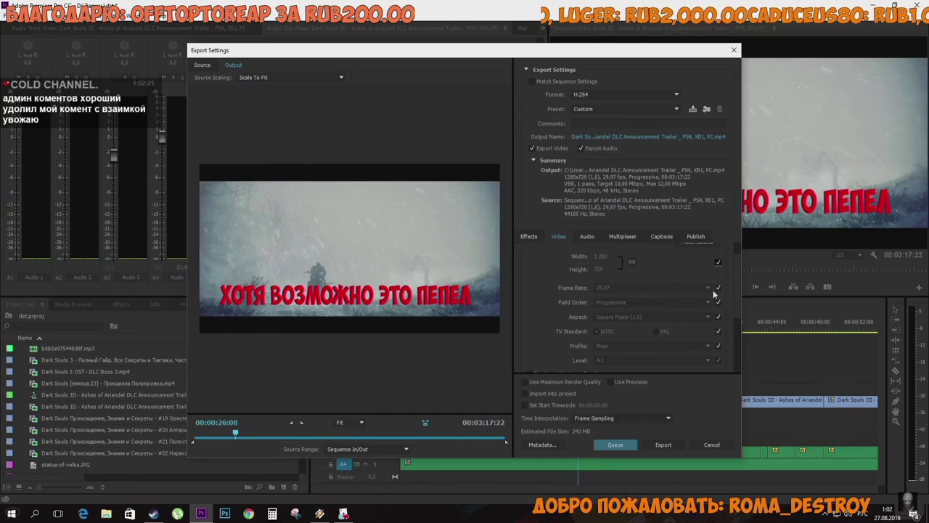
- Unlock and re-match the frame rate, leaving it at 29,97 fps
left_click(717, 288)
left_click(707, 289)
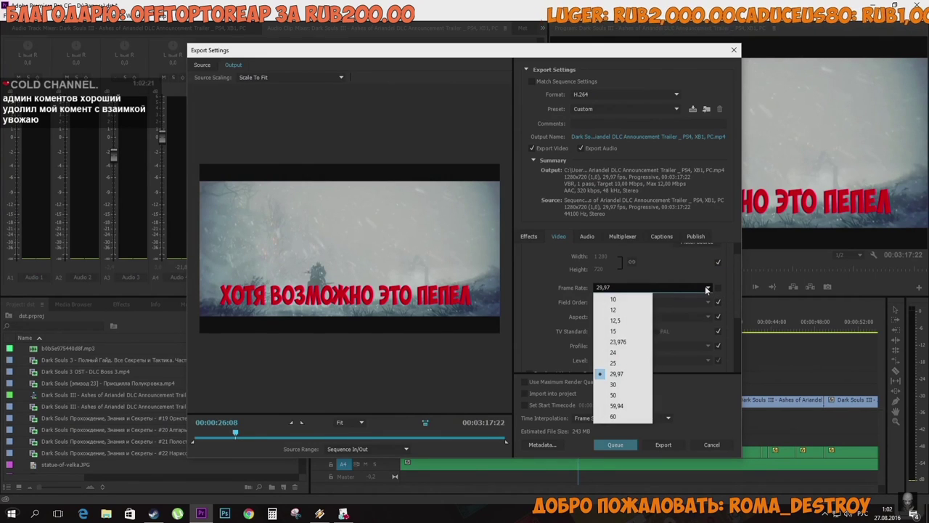
left_click(707, 289)
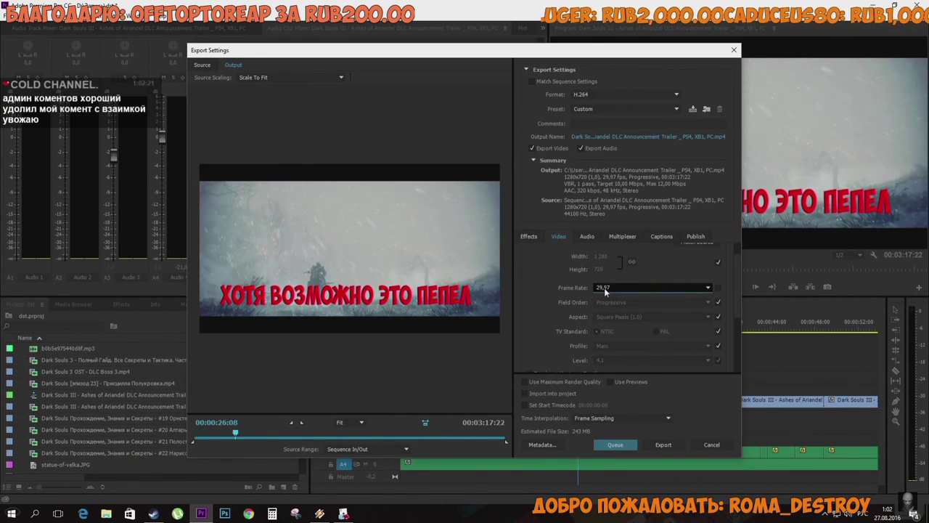
left_click(708, 288)
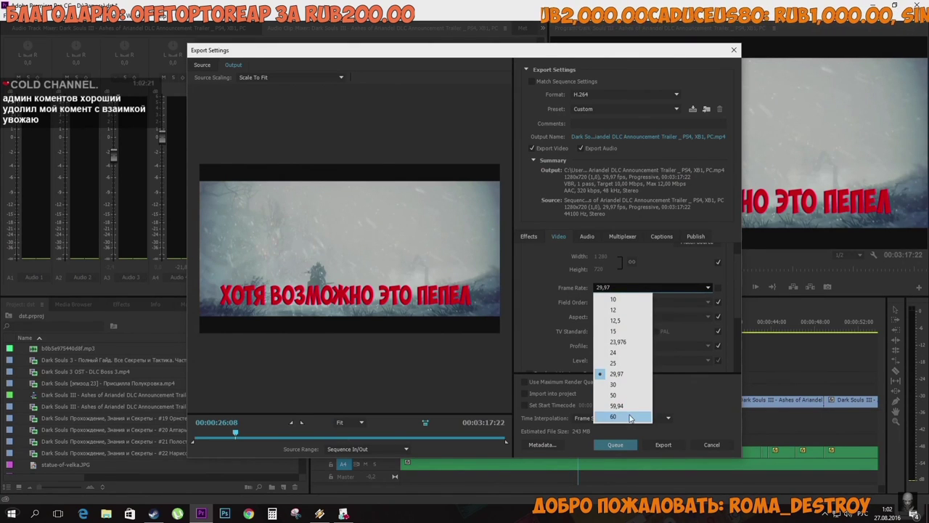
left_click(719, 288)
left_click(718, 288)
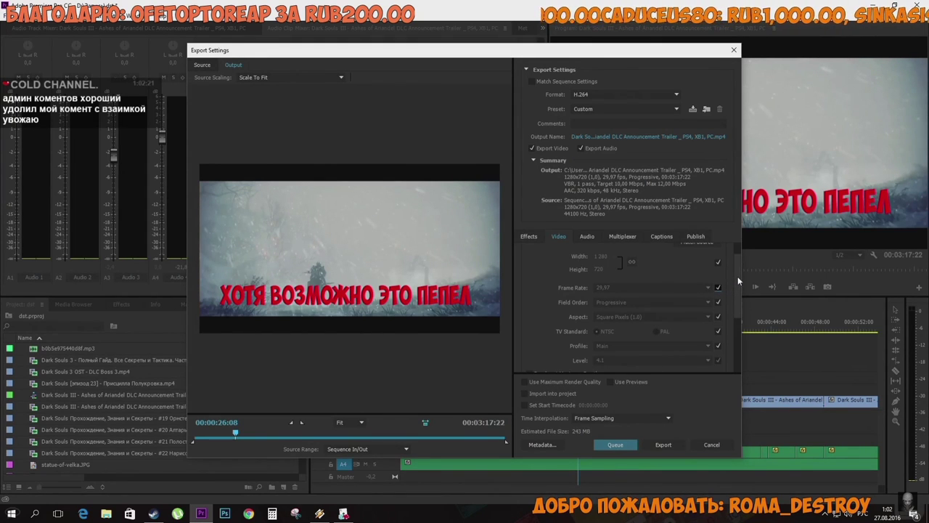
- Scroll down to Bitrate Settings showing VBR, 1 pass at a 10 Mbps target
left_click_drag(737, 276, 739, 284)
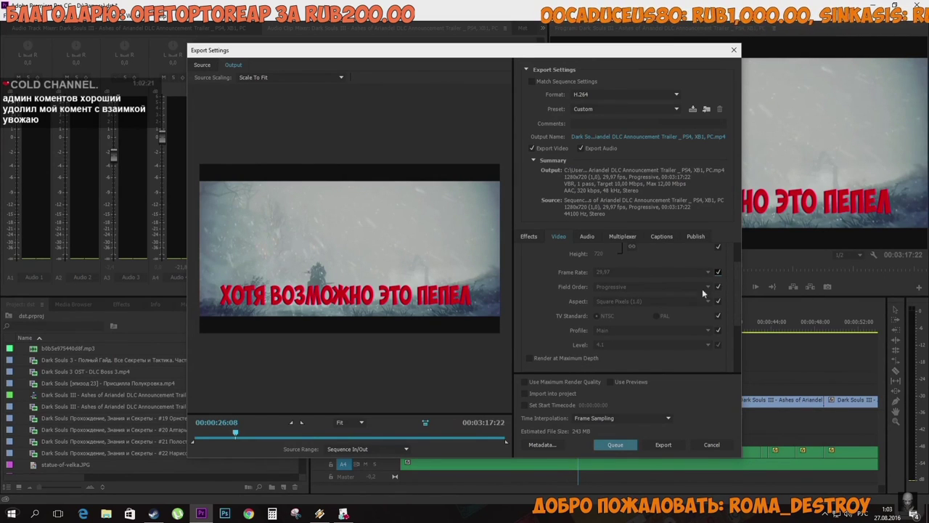
left_click(718, 331)
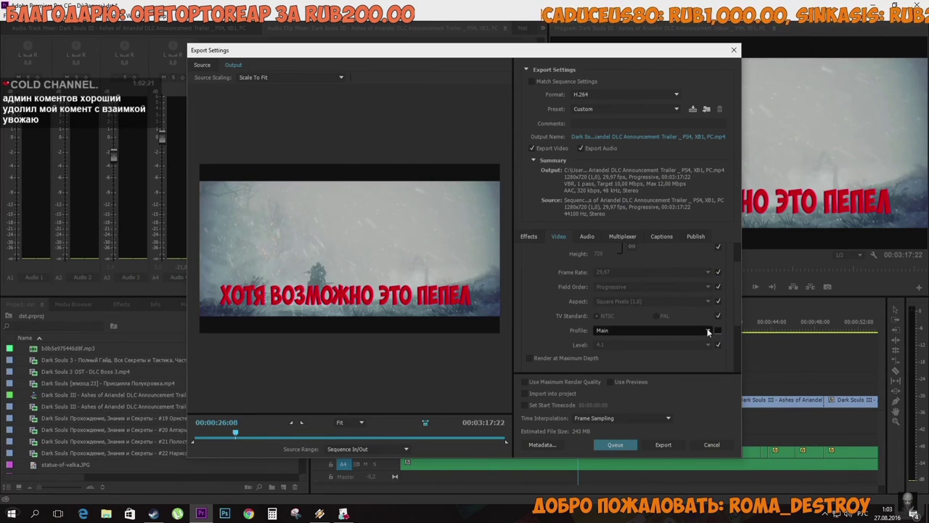
left_click(717, 331)
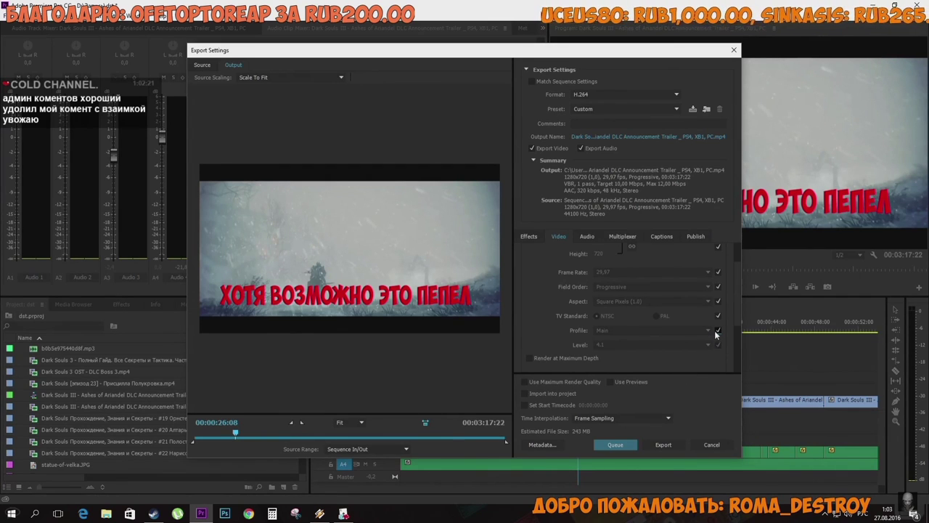
scroll(735, 327, "down", 3)
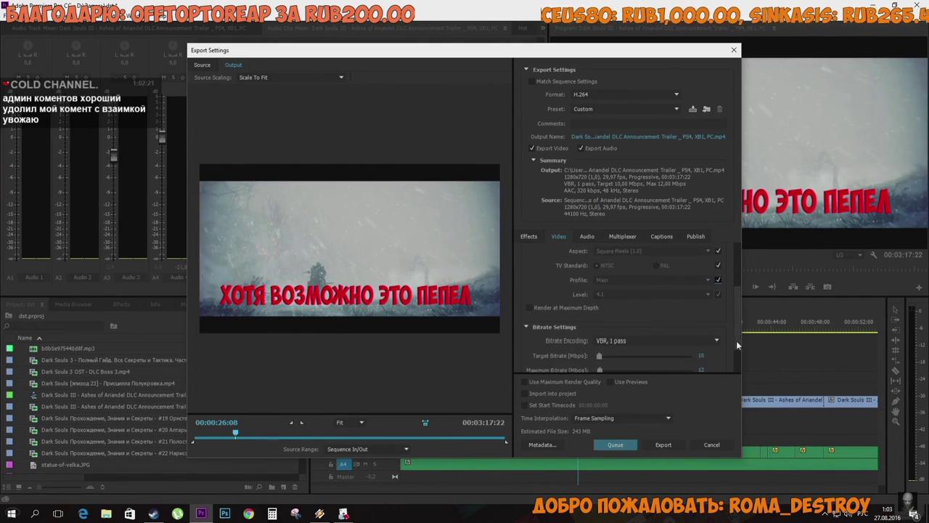
- Browse the Bitrate Encoding options, leaving VBR, 1 pass selected
scroll(737, 349, "down", 3)
left_click(620, 297)
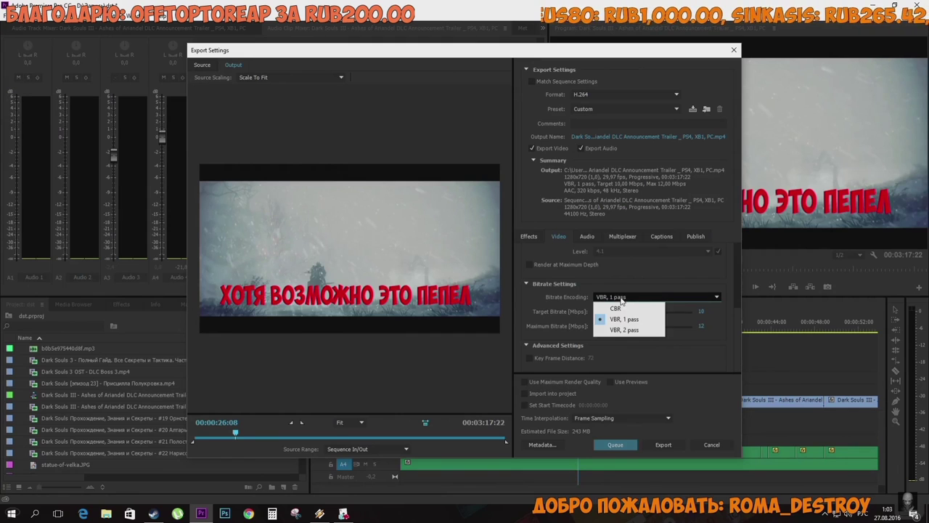
left_click(645, 276)
left_click(645, 297)
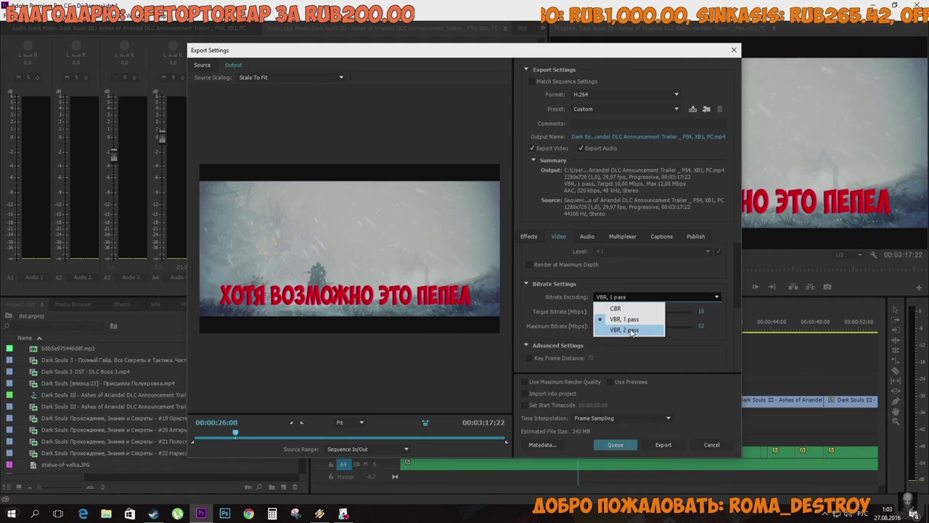
left_click(644, 276)
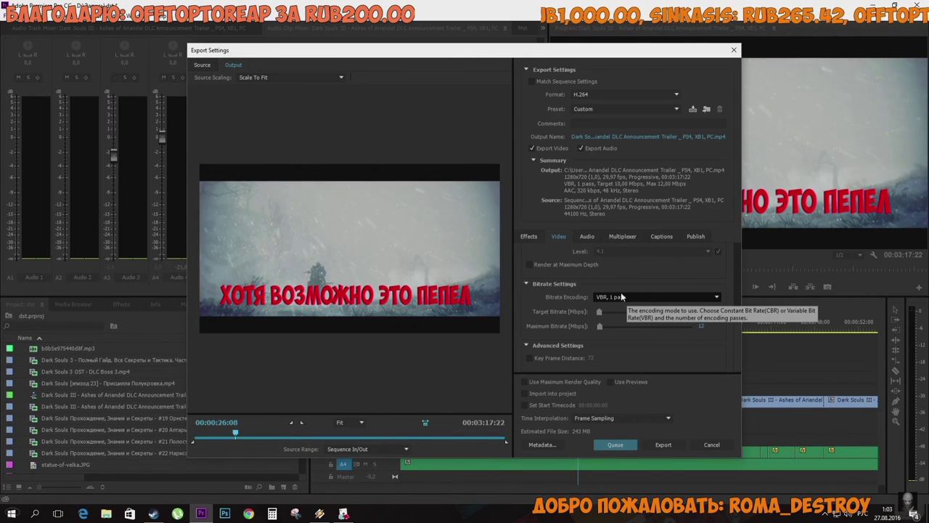
- Switch Bitrate Encoding to CBR and drag the target bitrate to 16,03 Mbps
left_click(620, 296)
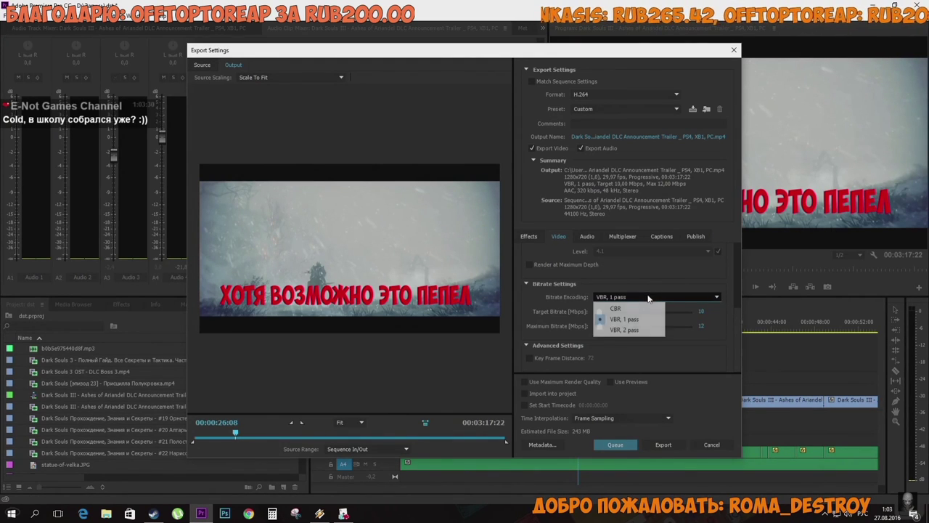
left_click(644, 306)
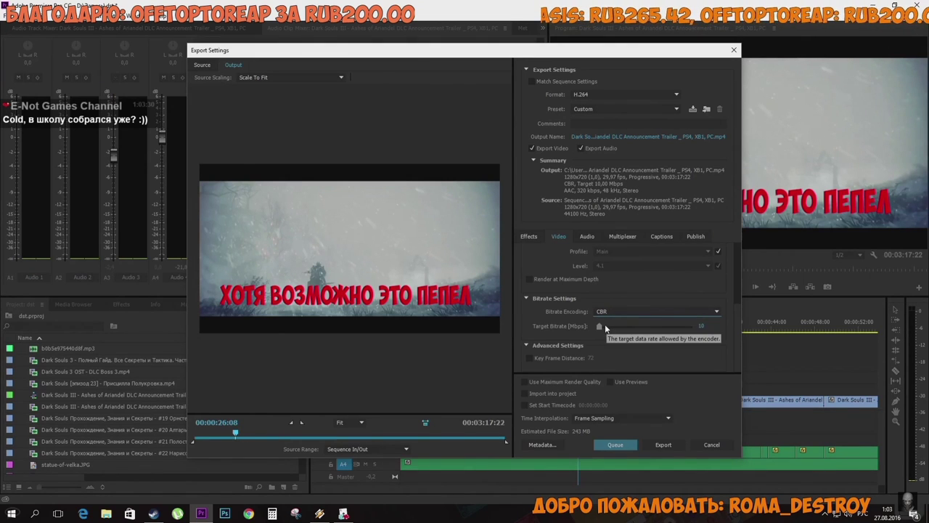
mouse_move(600, 330)
left_mouse_down()
mouse_move(608, 330)
mouse_move(600, 329)
left_mouse_up()
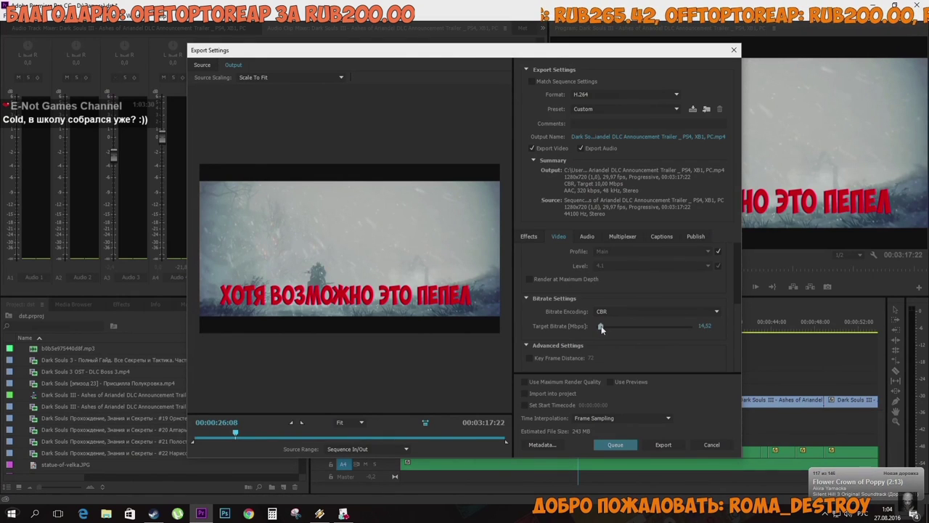
left_click_drag(601, 329, 602, 329)
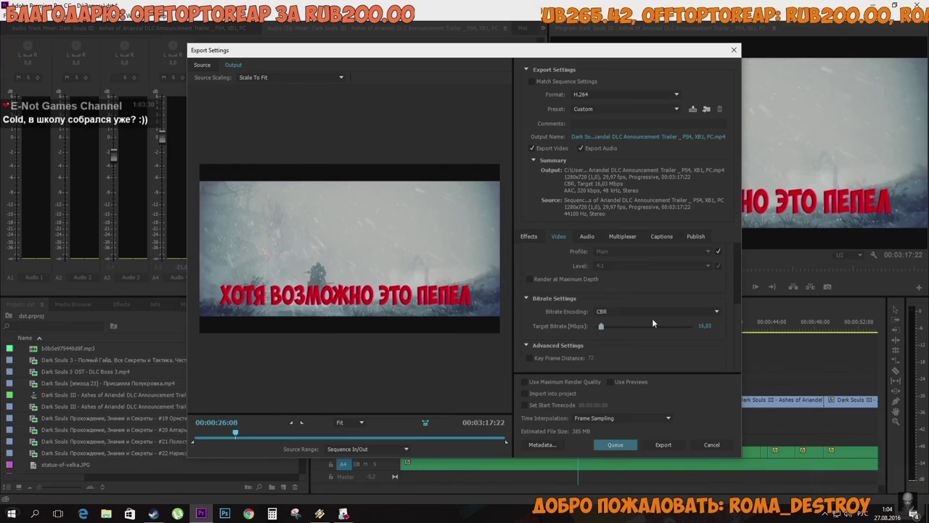
left_click(707, 327)
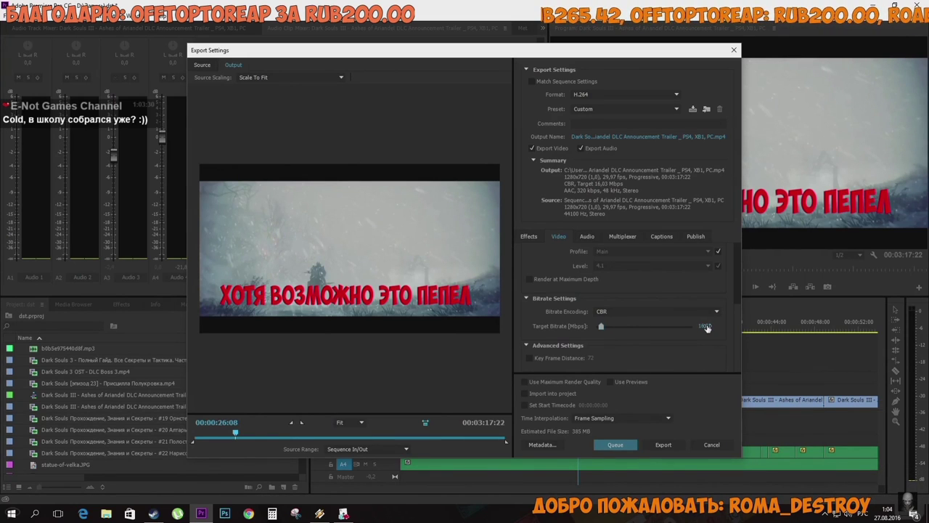
left_click(716, 330)
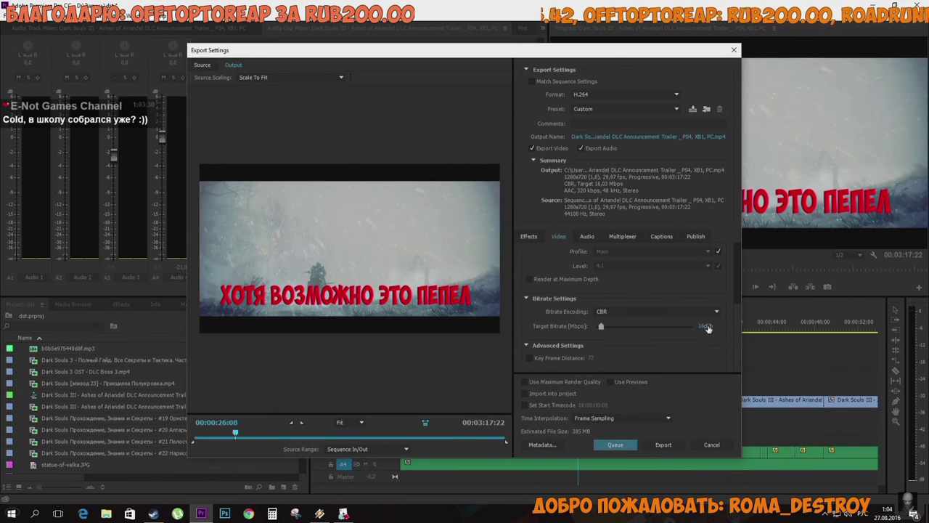
- Recheck the encoding list keeping CBR and revisit the 16,03 Mbps target value
left_click(612, 312)
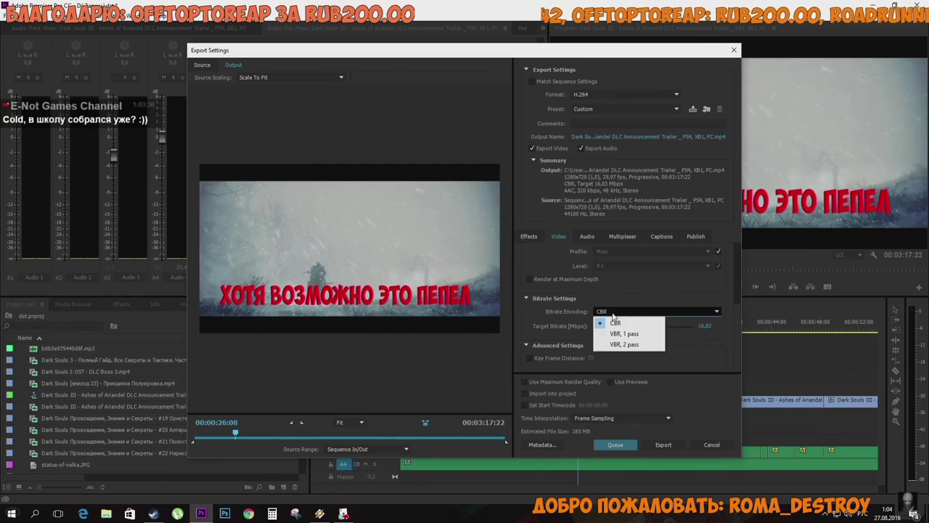
left_click(613, 315)
left_click(612, 311)
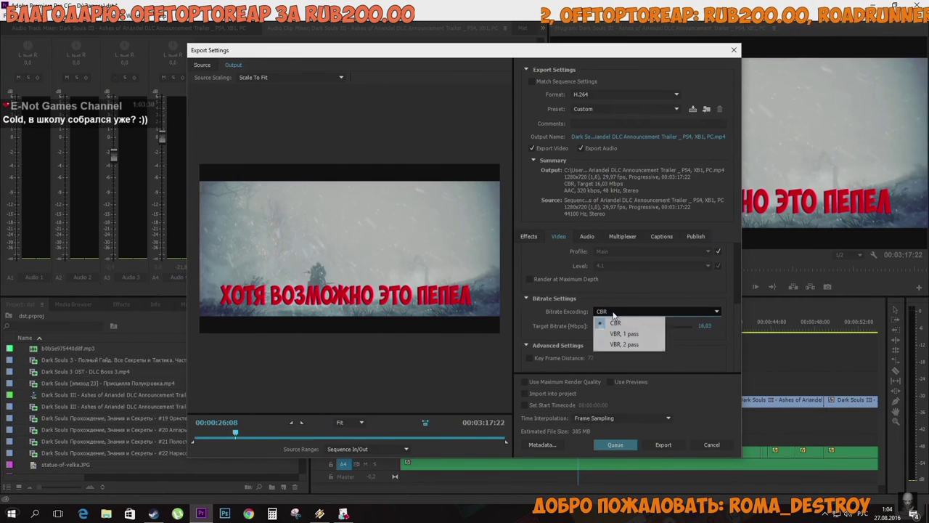
left_click(619, 310)
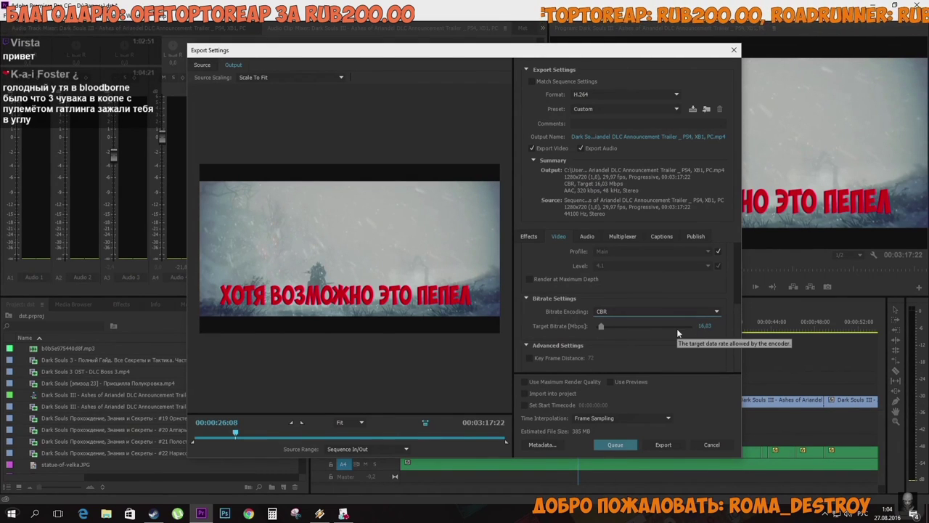
left_click(707, 328)
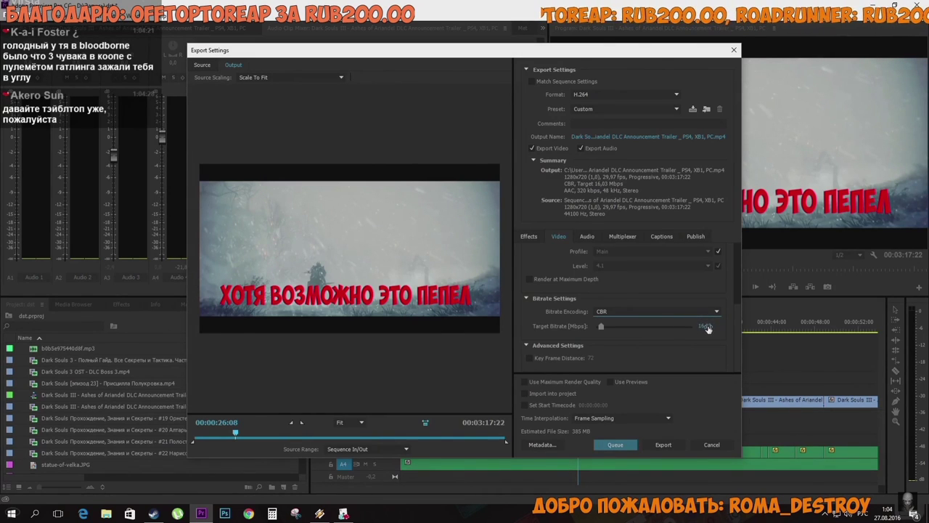
left_click(632, 312)
- Switch Bitrate Encoding to VBR, 1 pass and nudge the bitrate sliders
left_click(630, 334)
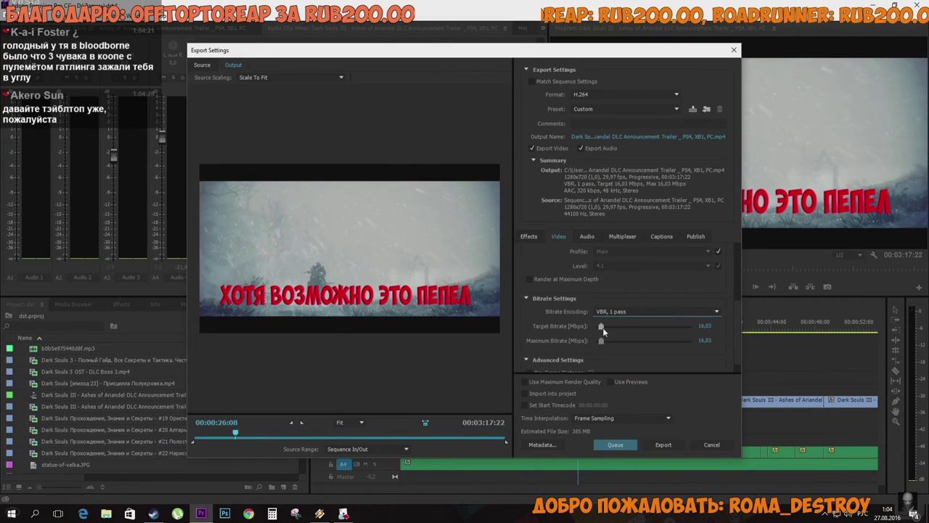
left_click_drag(601, 340, 604, 341)
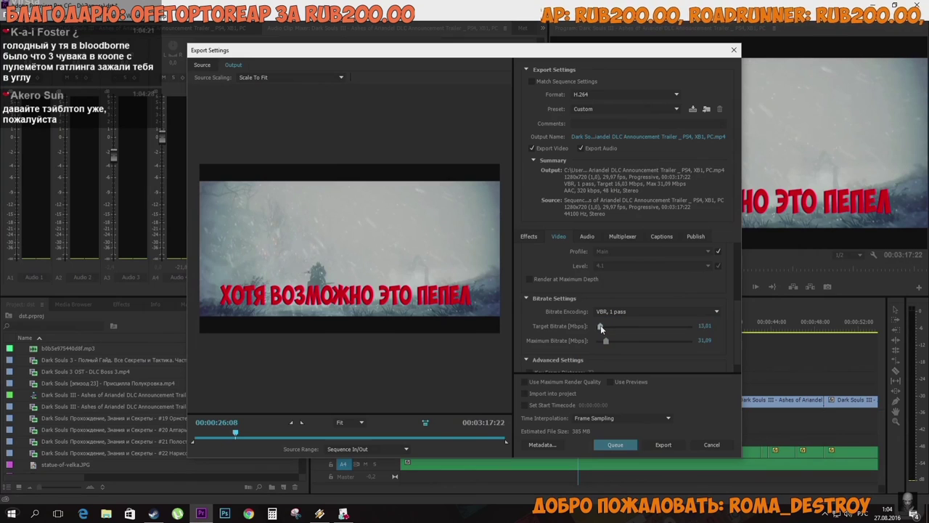
left_click(602, 325)
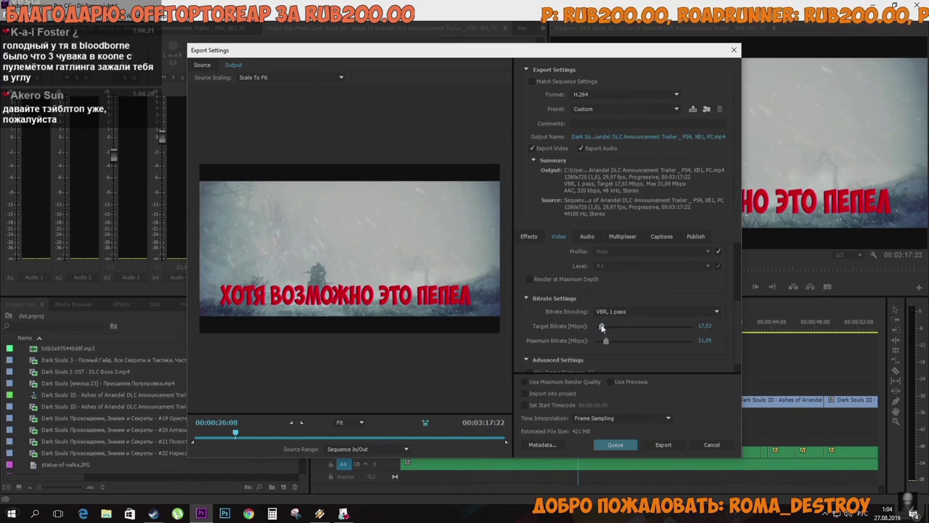
- Type an 8 Mbps target bitrate and a 12 Mbps maximum bitrate
left_click(705, 326)
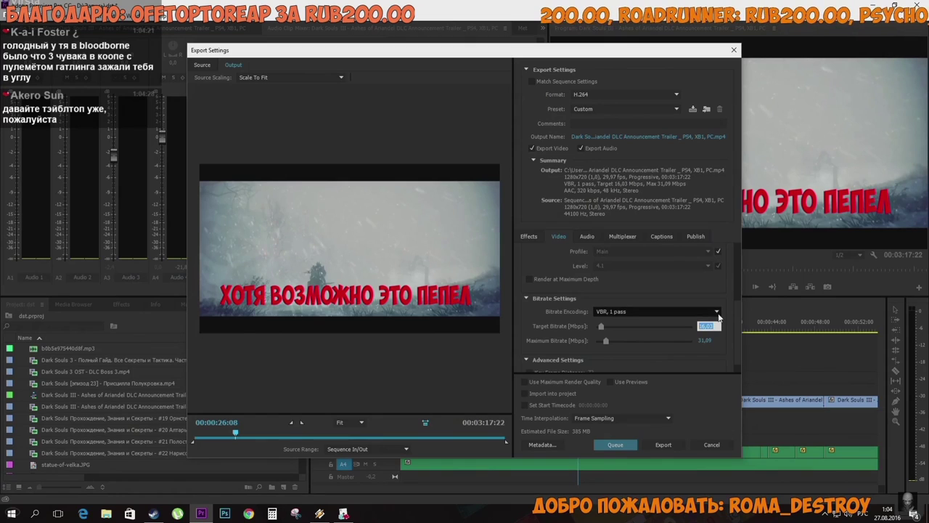
type("8")
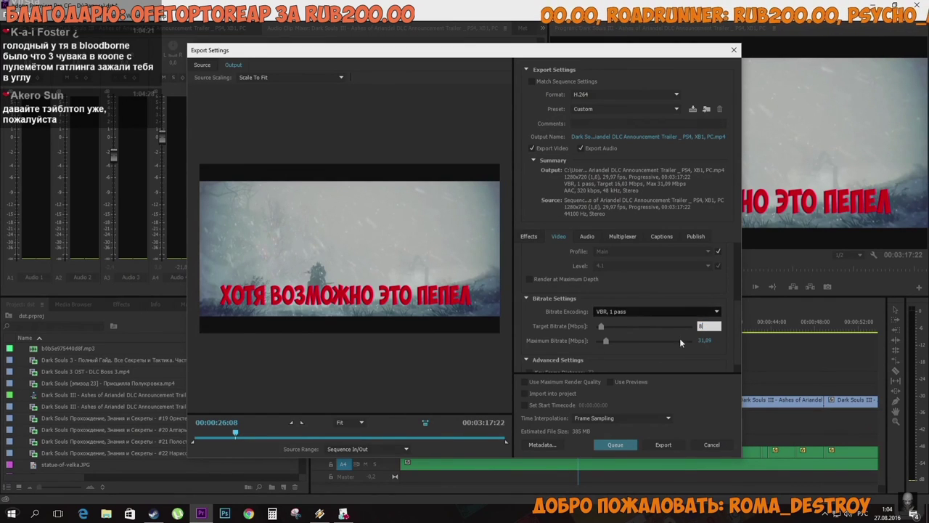
left_click(708, 340)
type("12")
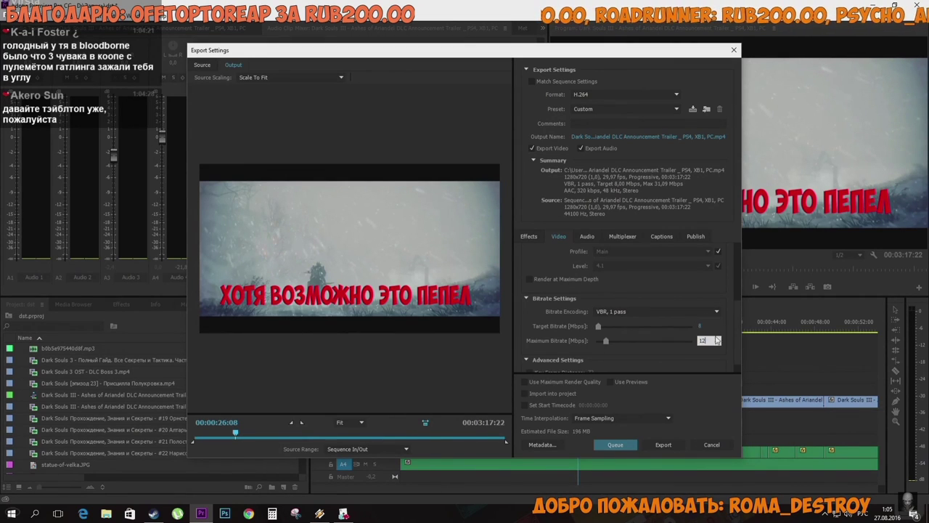
key("Return")
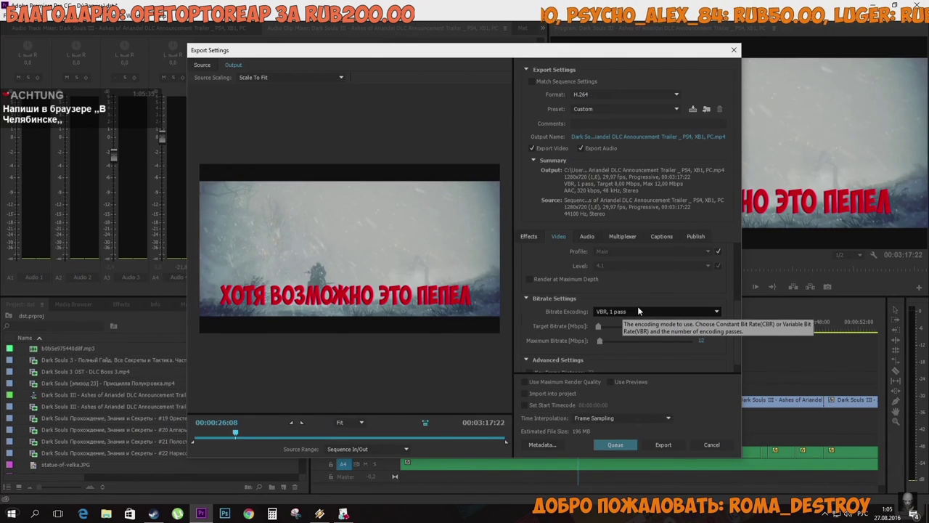
left_click(638, 311)
left_click(650, 299)
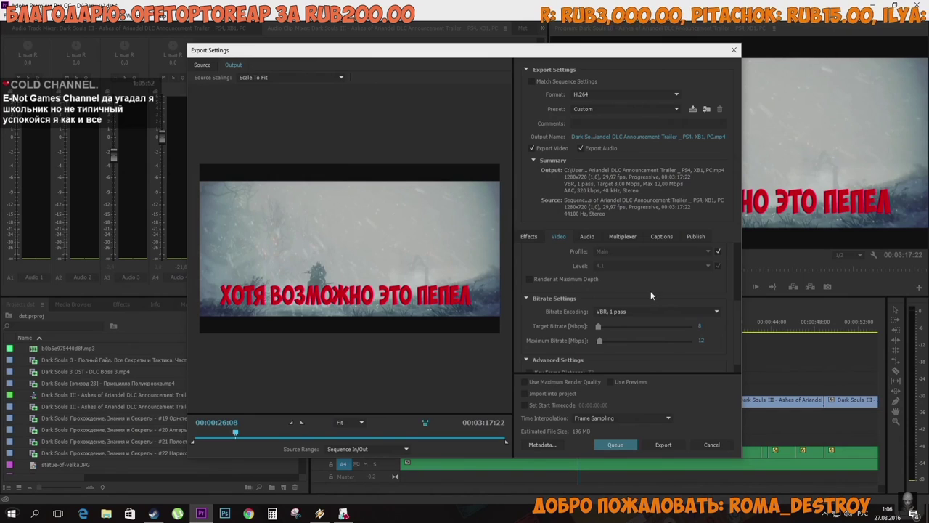
- Try VBR, 2 pass and VBR, 1 pass in the Bitrate Encoding list
left_click(638, 311)
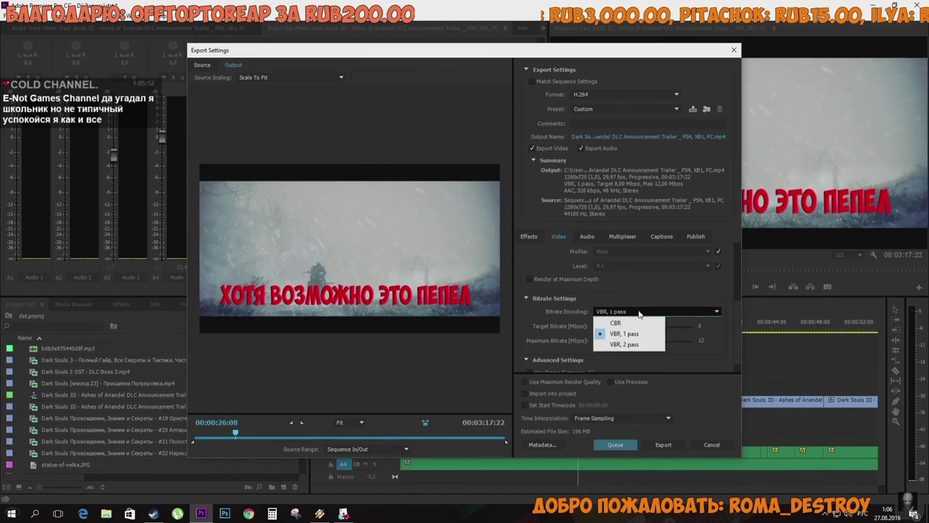
left_click(634, 345)
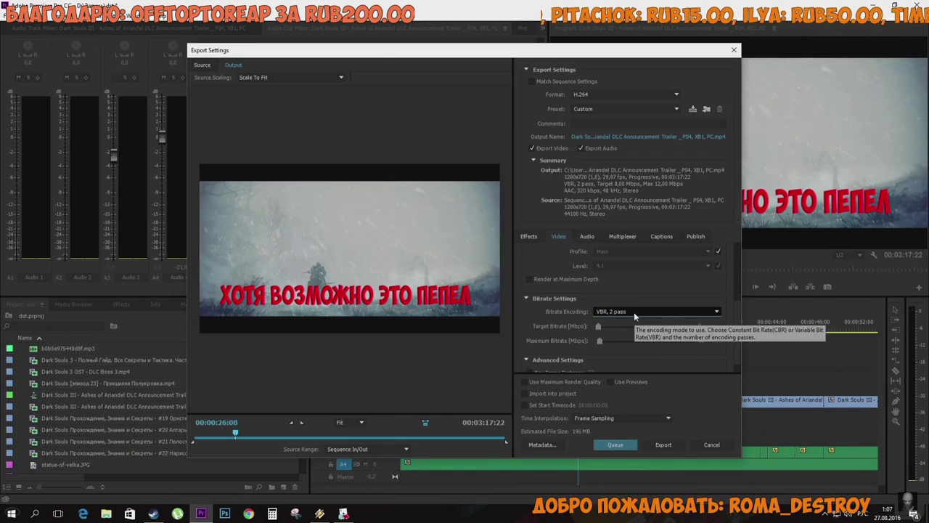
left_click(636, 313)
left_click(629, 334)
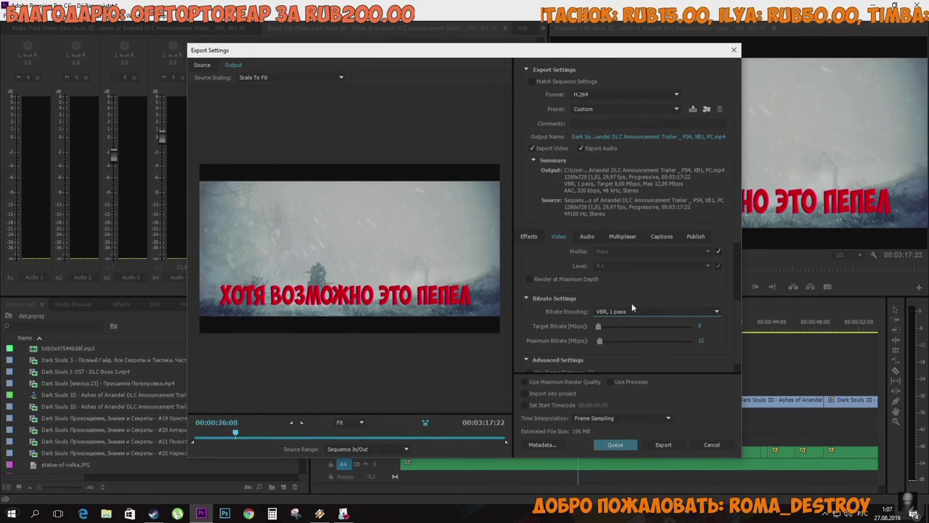
left_click(629, 314)
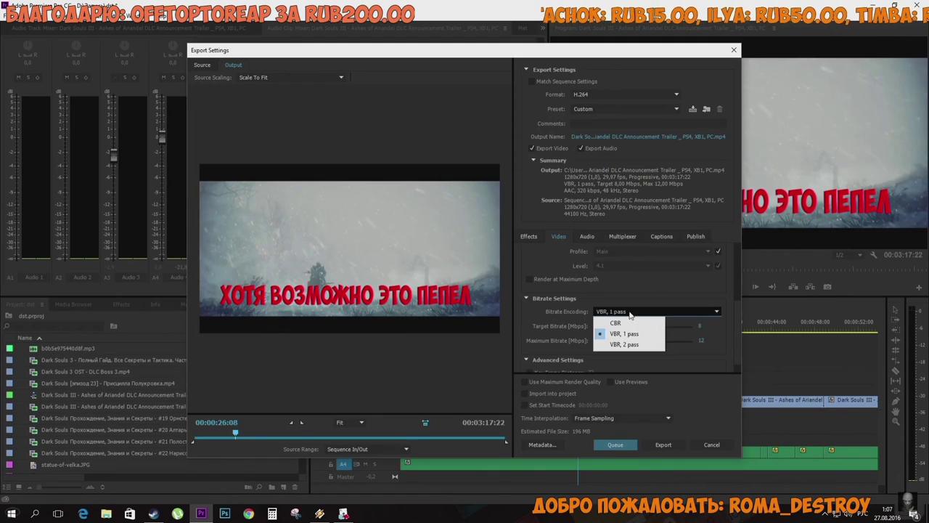
left_click(630, 344)
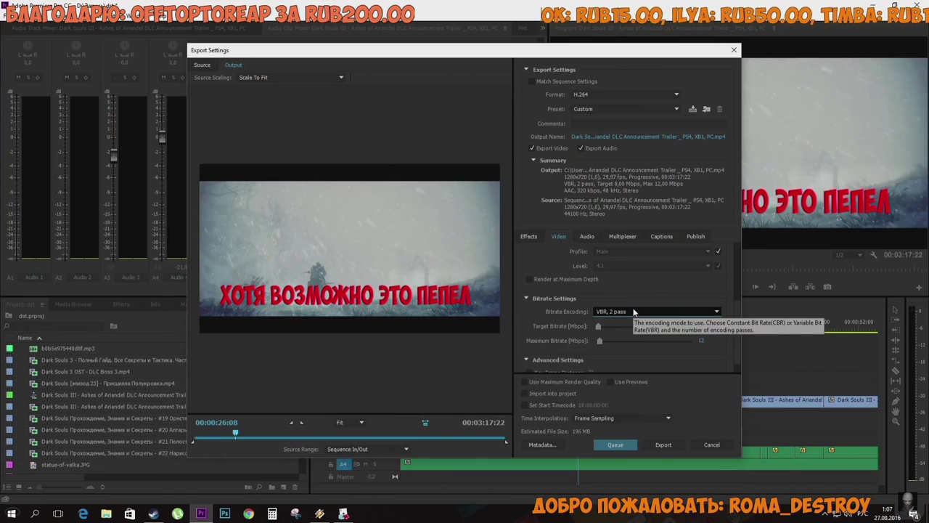
left_click(633, 314)
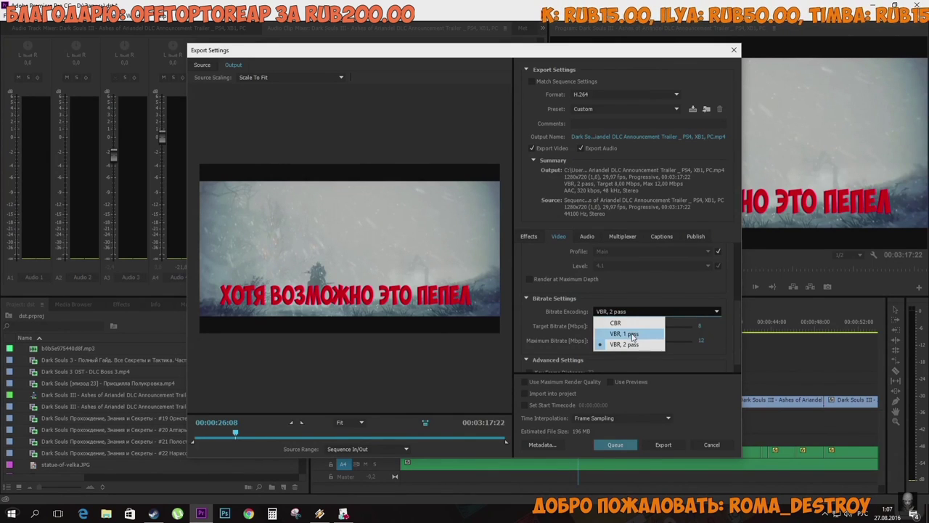
left_click(632, 333)
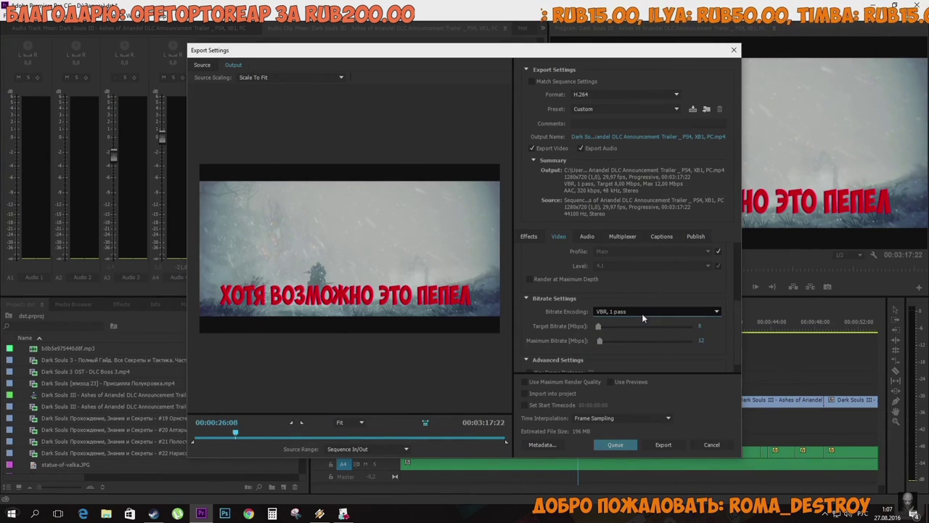
- Compare the two VBR modes again and settle on VBR, 1 pass
left_click(641, 313)
left_click(639, 342)
left_click(634, 311)
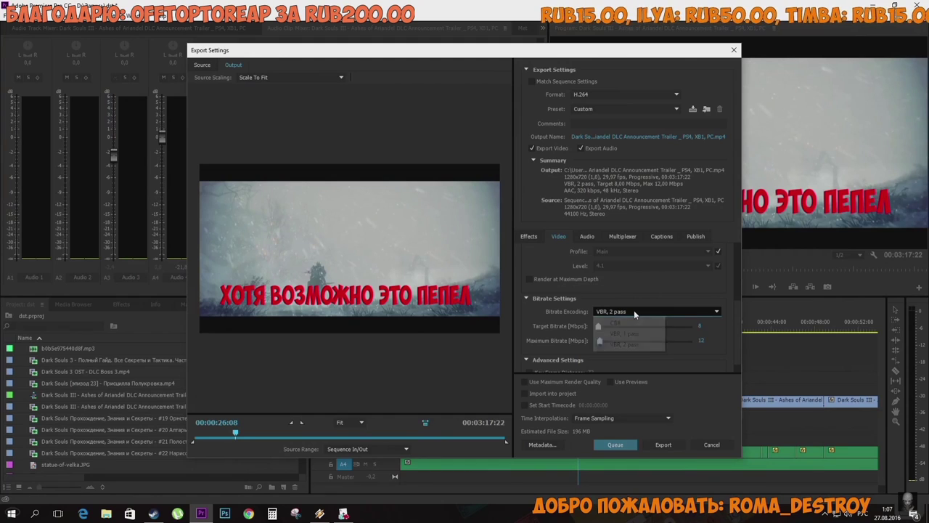
left_click(633, 334)
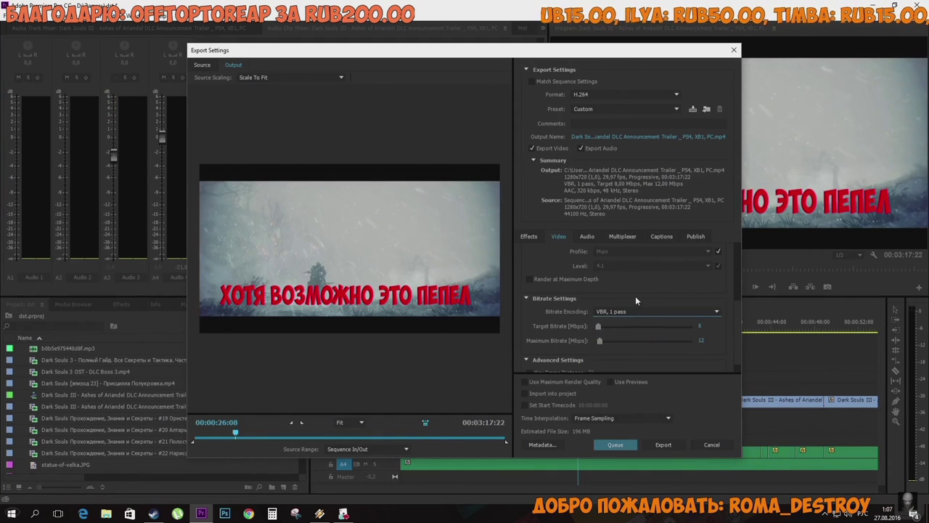
left_click(635, 311)
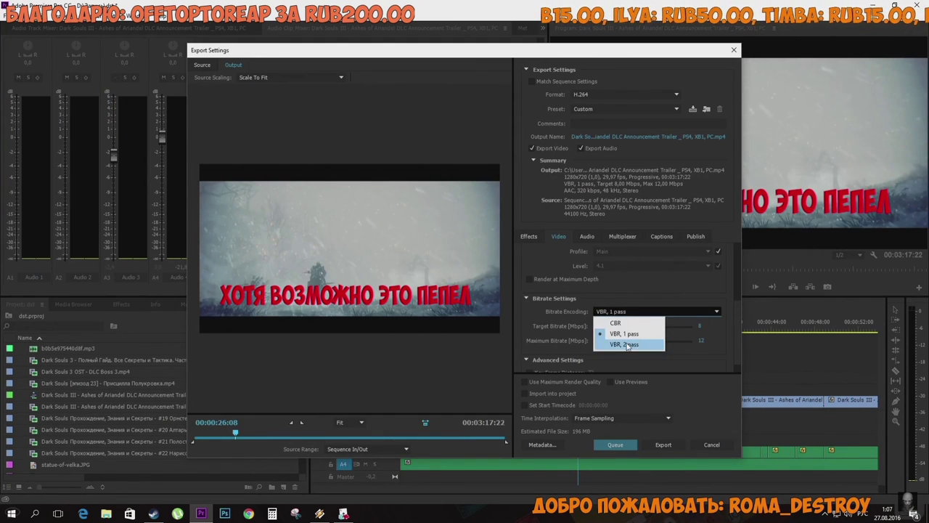
left_click(629, 344)
left_click(635, 310)
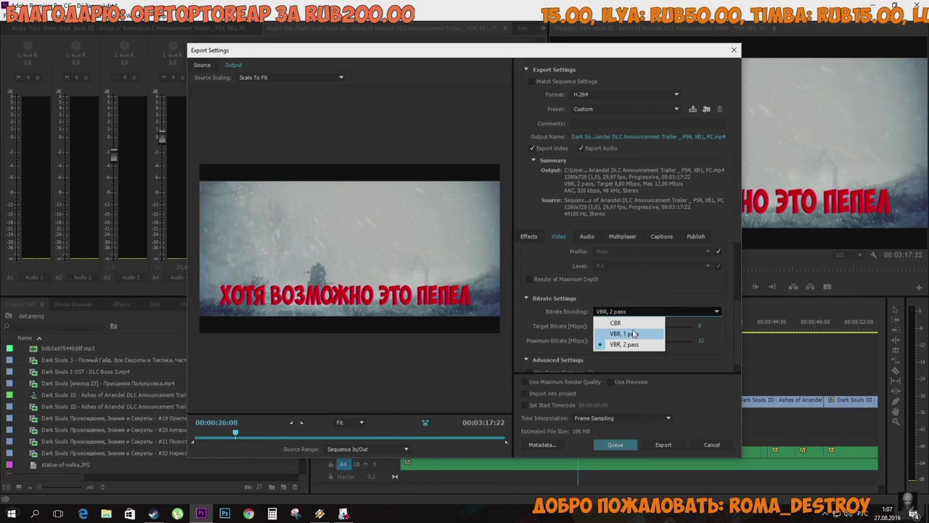
left_click(635, 333)
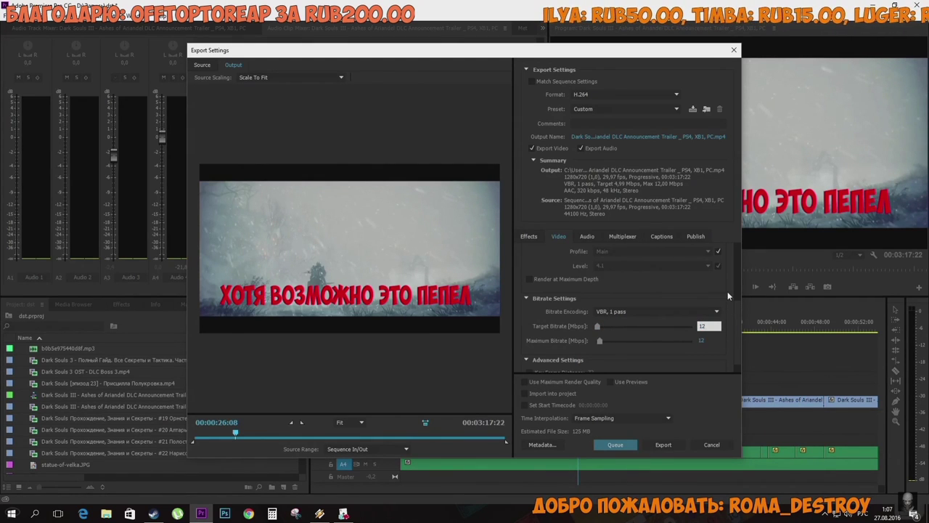
- Clear the target bitrate, enter 6 Mbps, then change it to 4 Mbps
key("BackSpace")
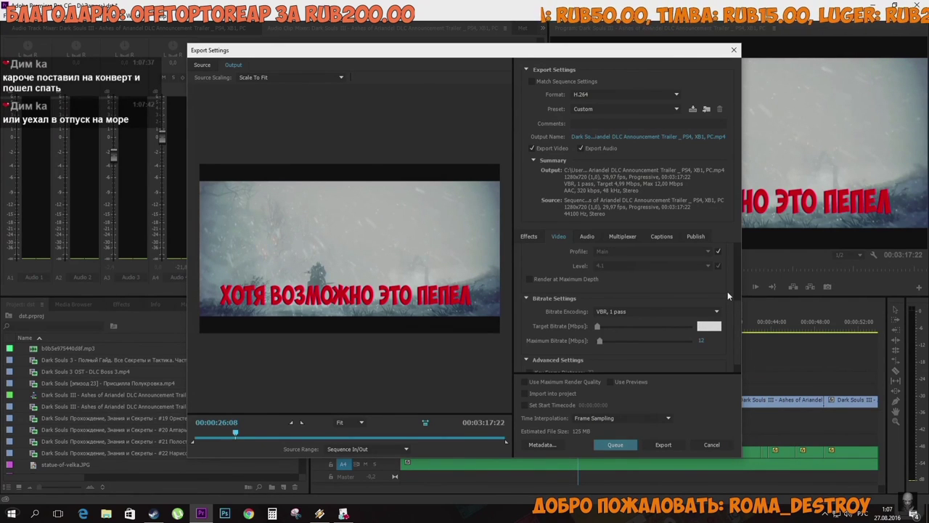
type("6")
key("Return")
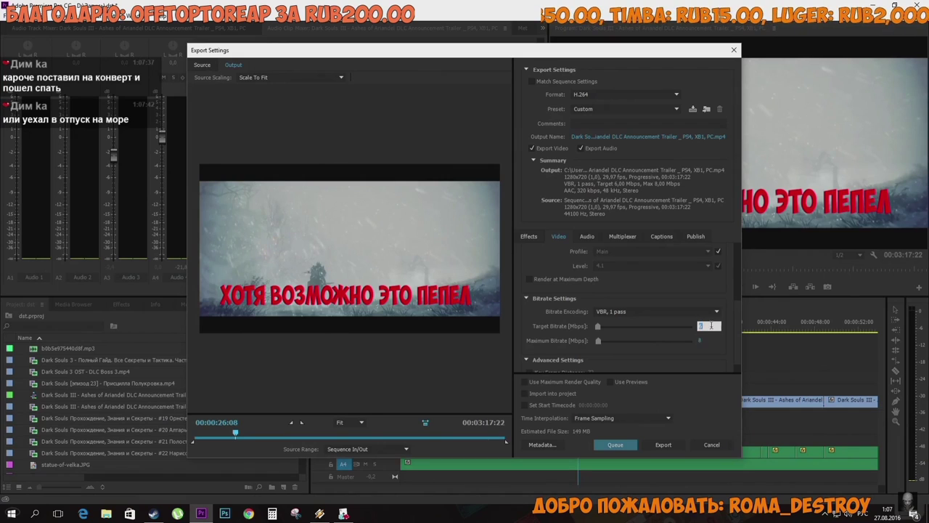
type("4")
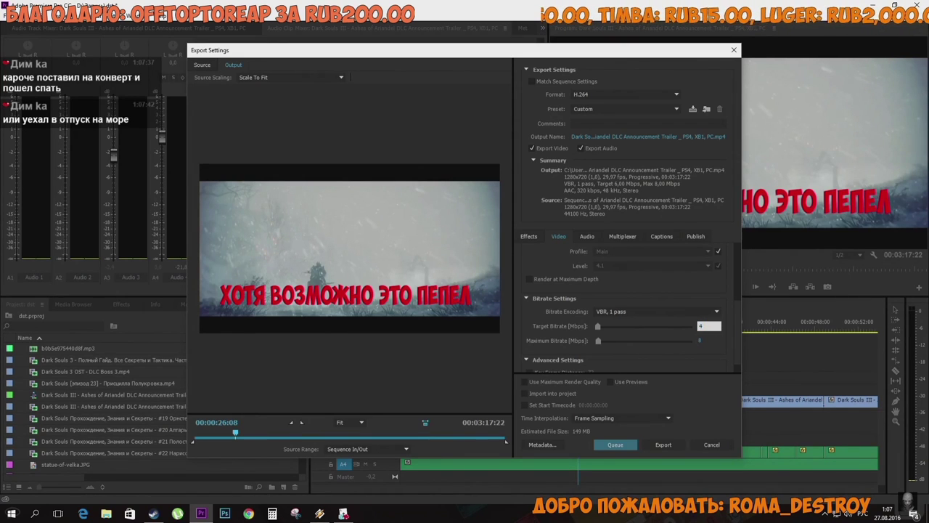
key("Return")
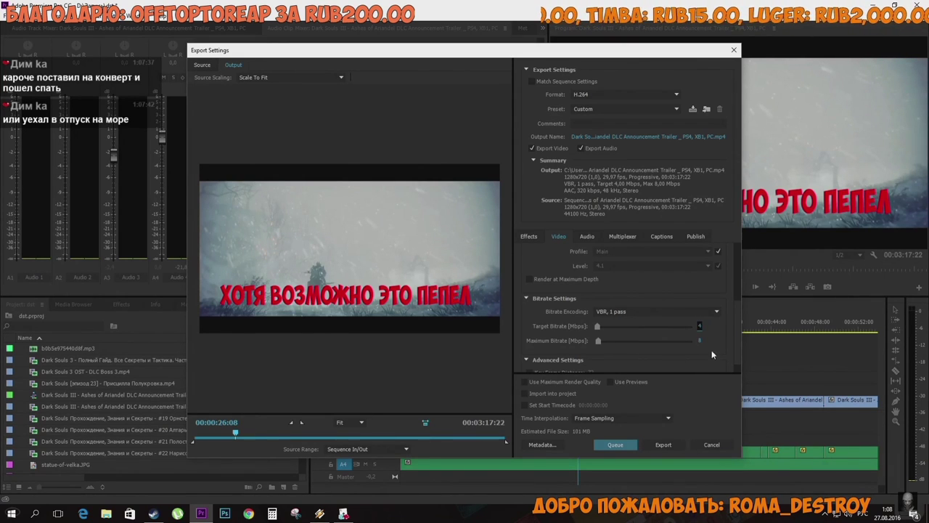
scroll(736, 320, "down", 1)
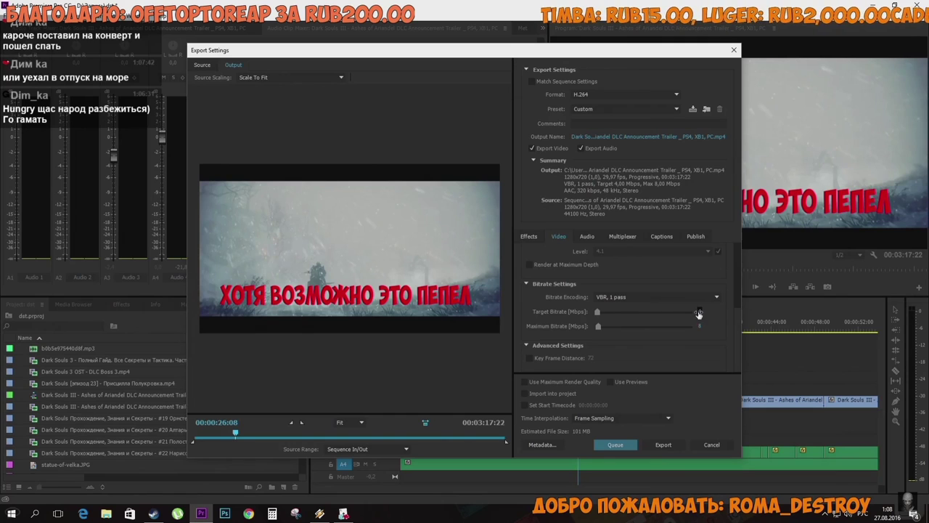
- Raise the target bitrate to 12 Mbps and confirm a 12 Mbps maximum
left_click_drag(598, 311, 600, 311)
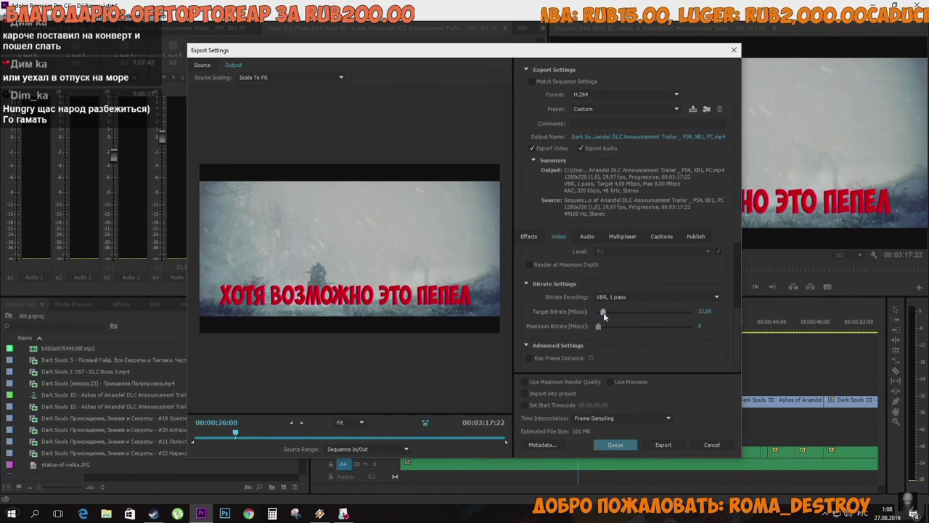
left_click(705, 311)
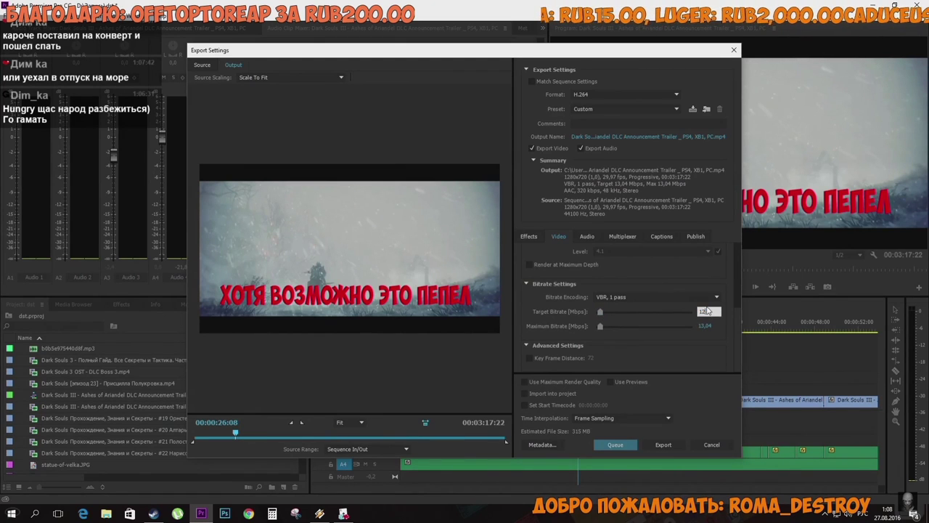
type("12")
left_click(718, 326)
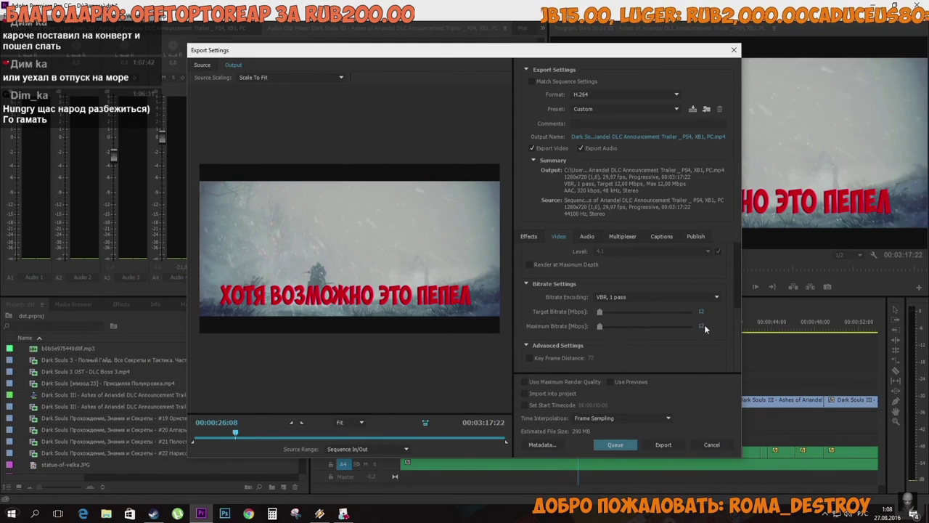
key("Return")
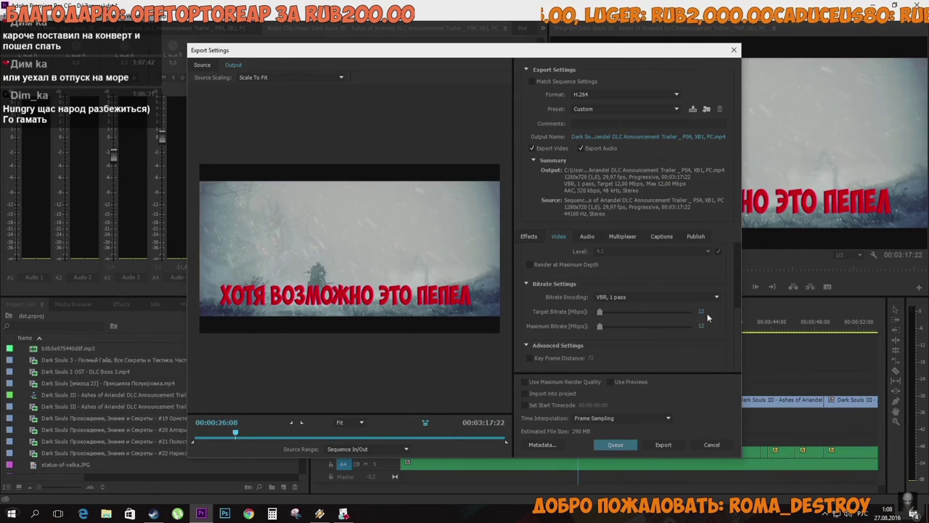
- Nudge the maximum bitrate to 12,3, then reset it to 12 Mbps
left_click_drag(720, 324, 706, 308)
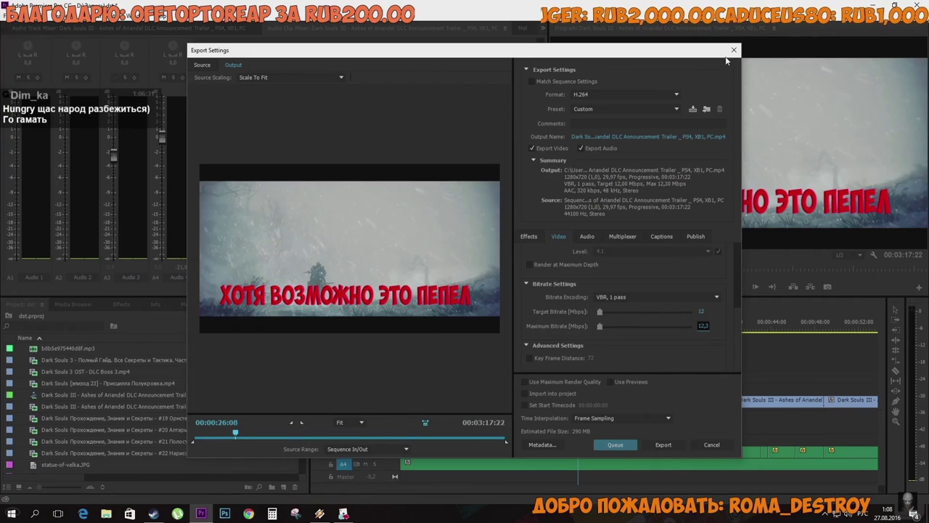
left_click(718, 251)
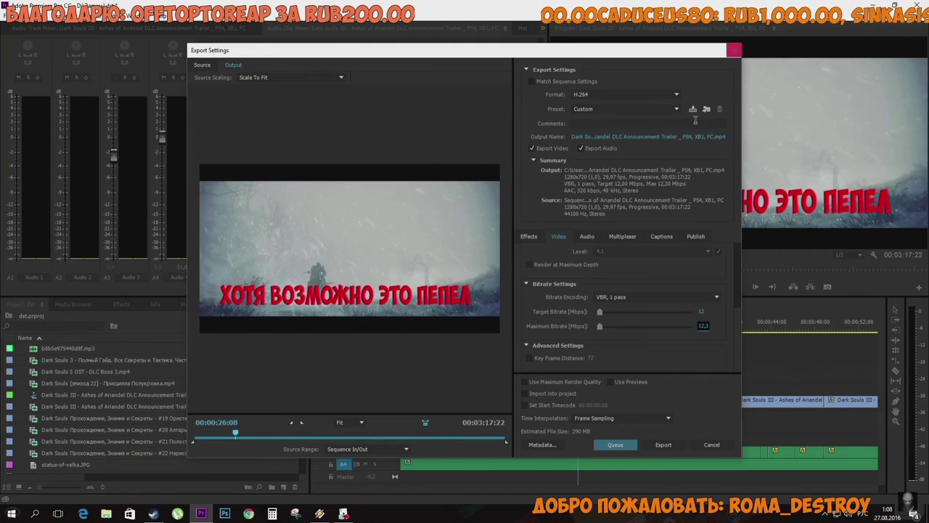
left_click(711, 326)
type("12")
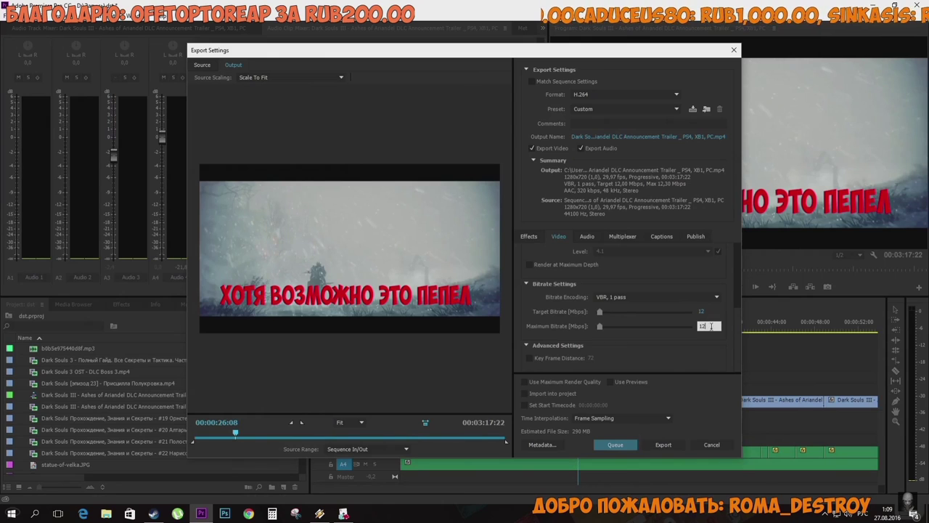
key("Return")
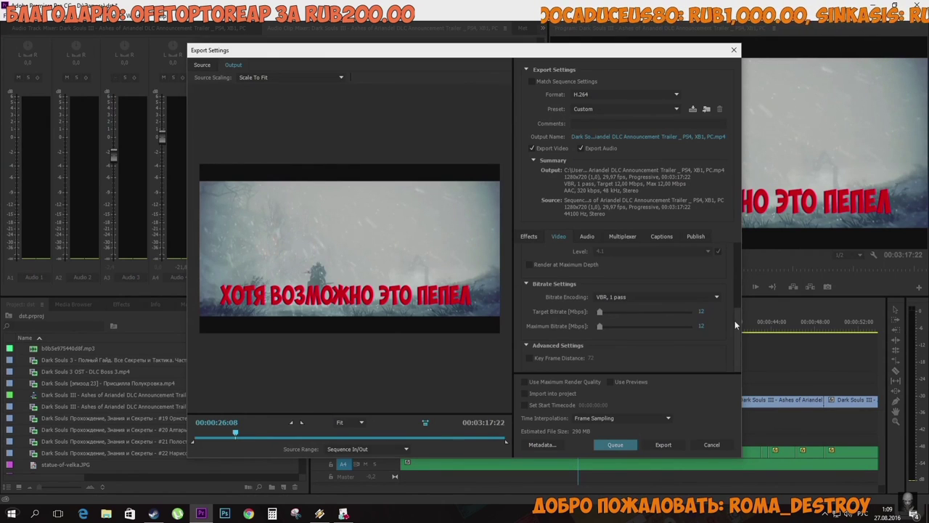
left_click_drag(734, 320, 749, 261)
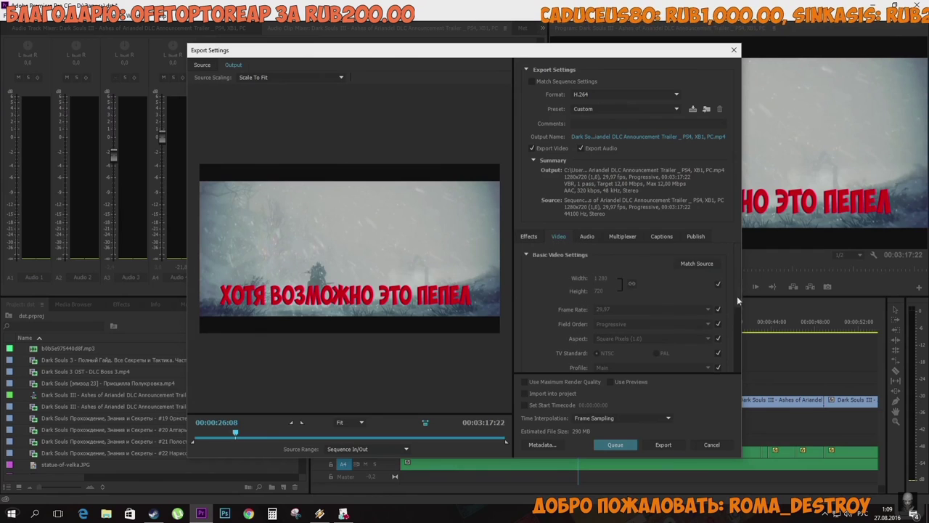
- Change the target bitrate from 6 to 9 Mbps, then close Export Settings without exporting
left_click_drag(737, 295, 735, 349)
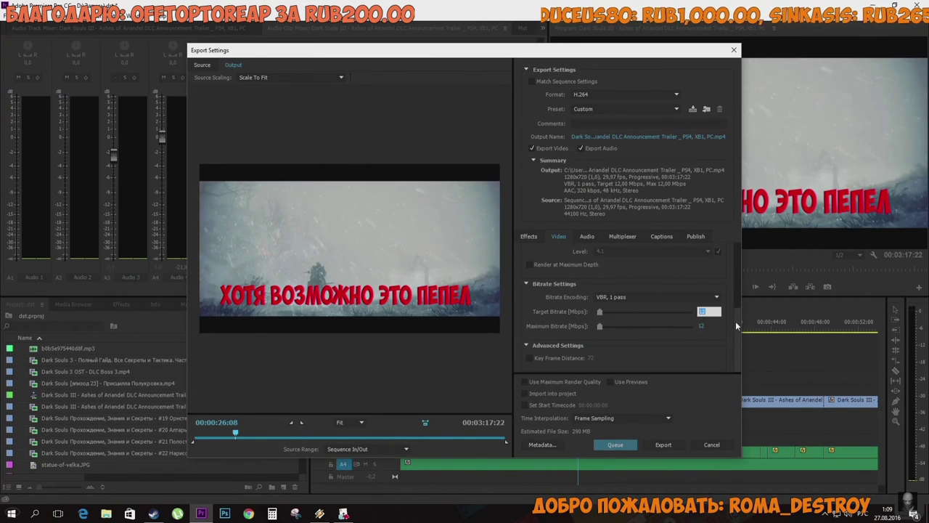
type("6")
key("Return")
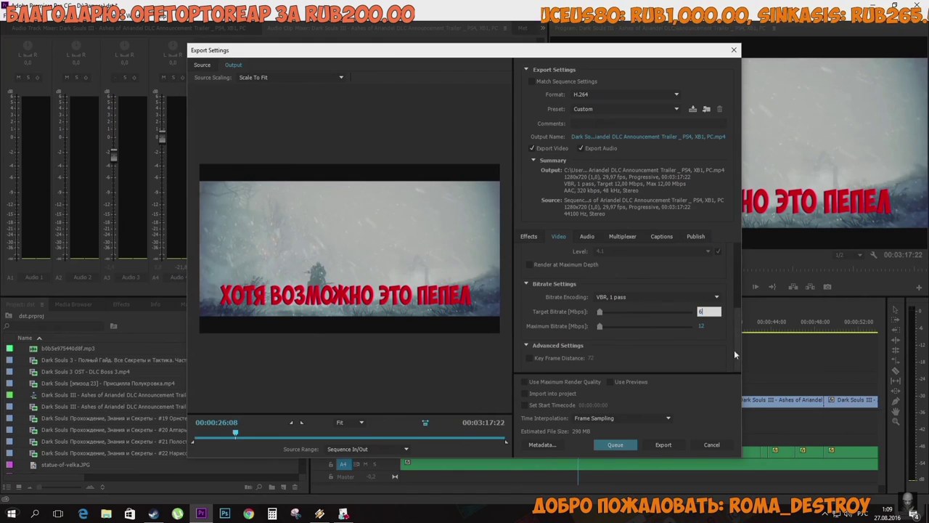
left_click(699, 312)
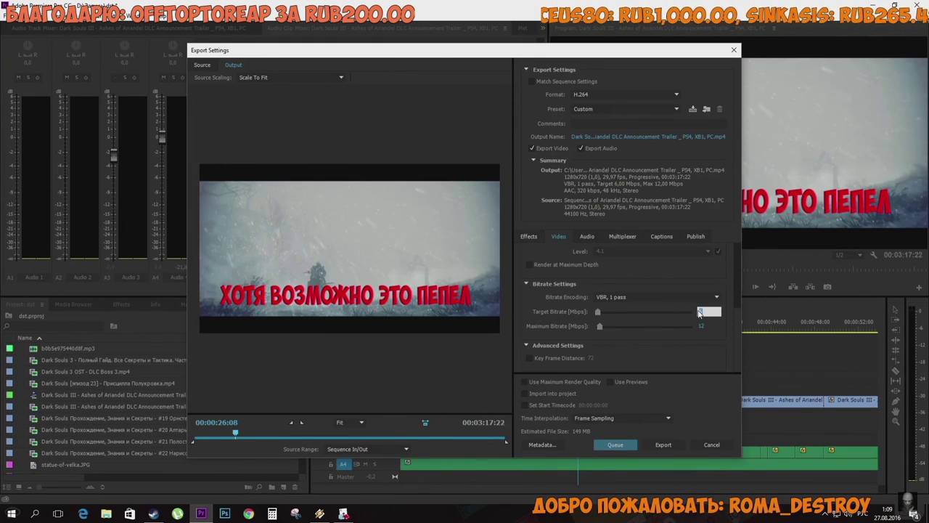
type("9")
key("Return")
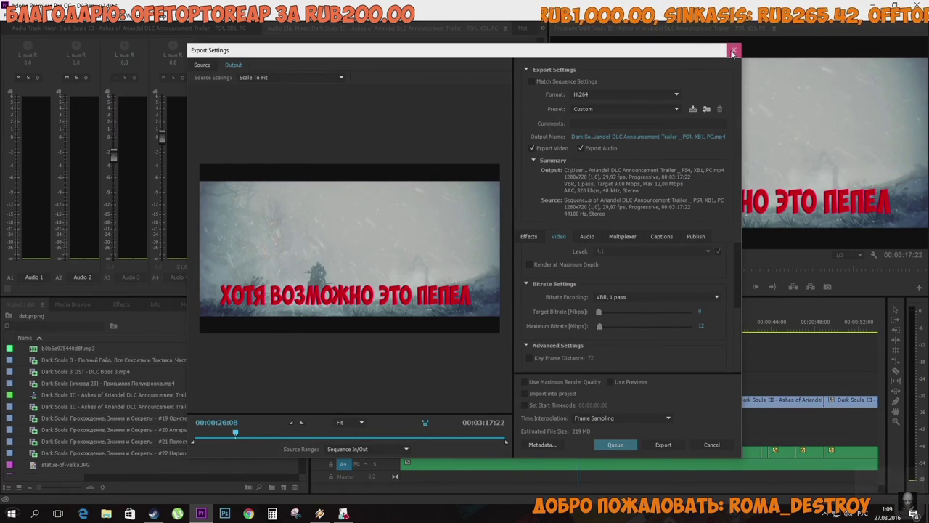
left_click(733, 51)
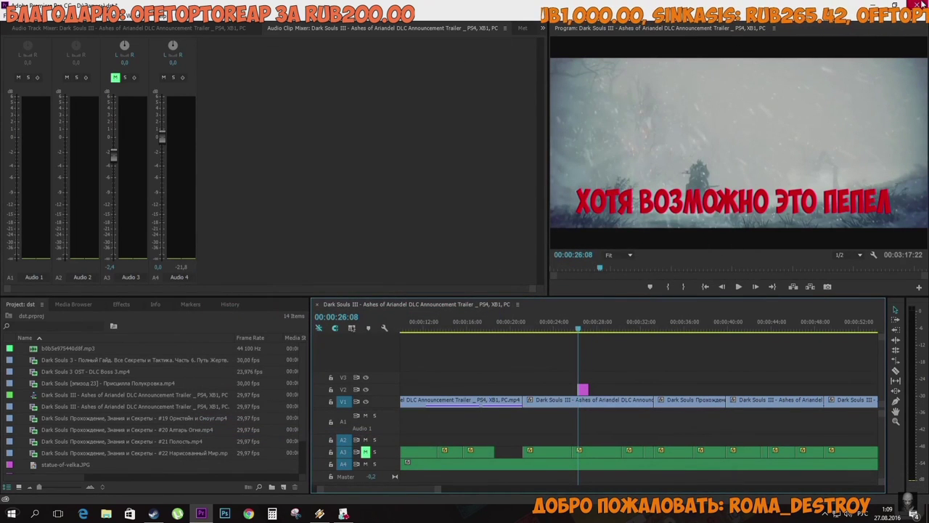